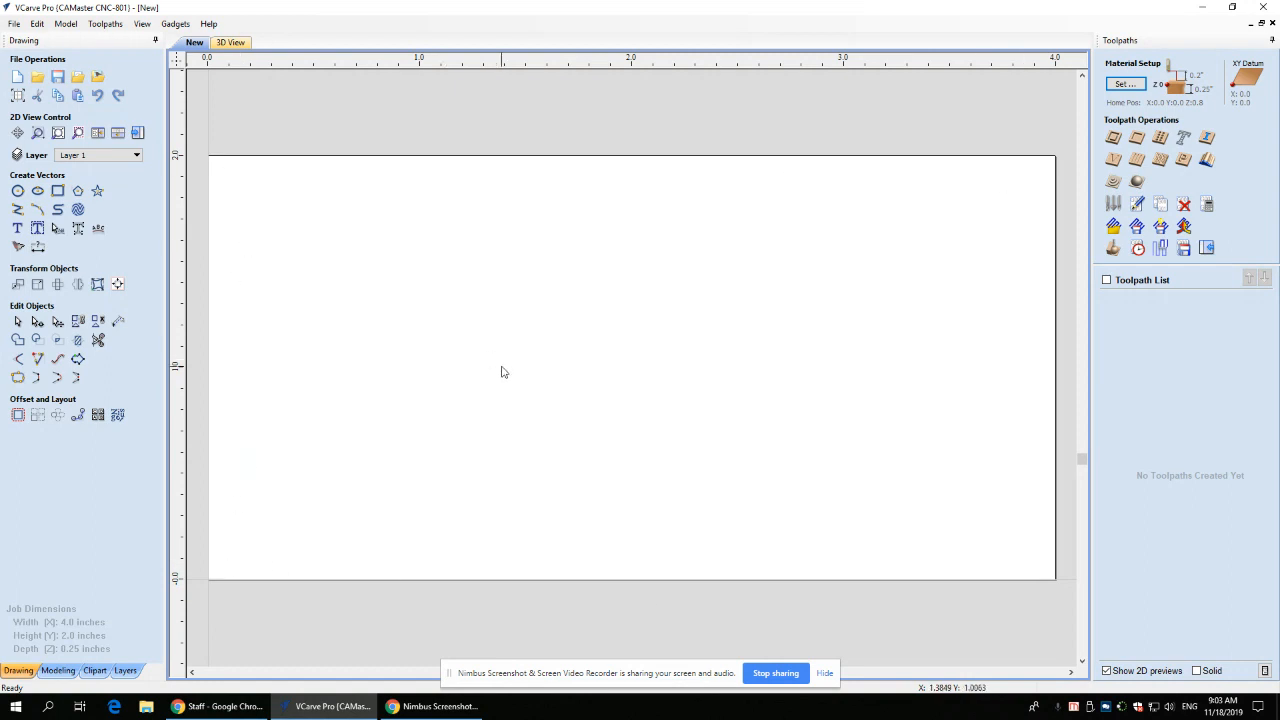
scroll(504, 368, down, 5)
scroll(558, 386, up, 5)
scroll(562, 387, down, 2)
scroll(963, 366, down, 3)
scroll(447, 335, down, 2)
scroll(334, 314, up, 4)
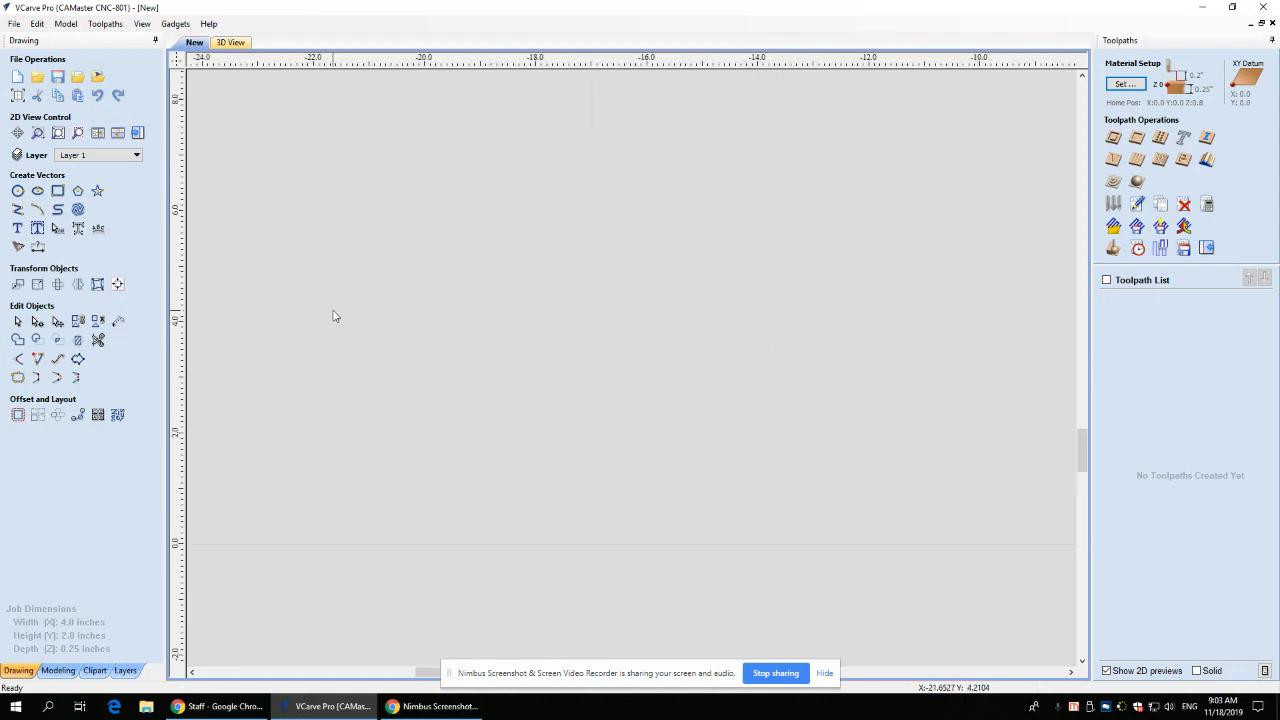
click(57, 133)
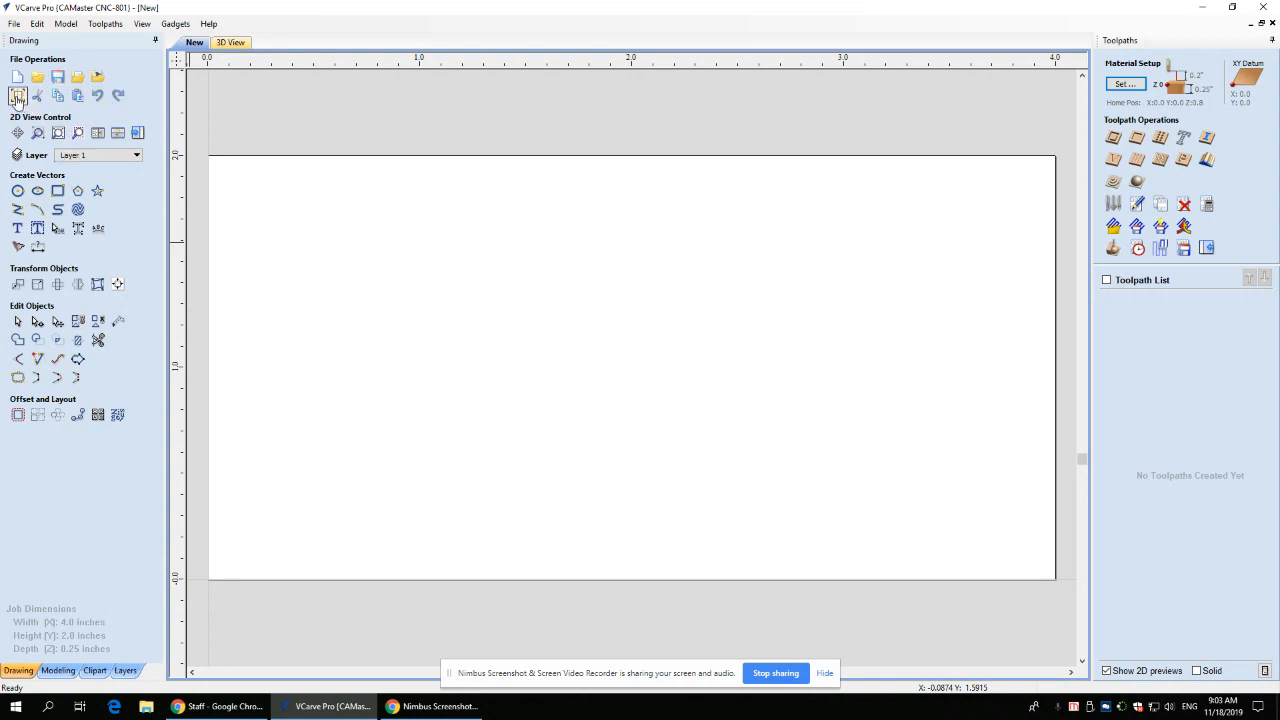
Step: Draw a square-cornered rectangle inside the material, 3.5 inches wide and 1.65 inches high
click(57, 193)
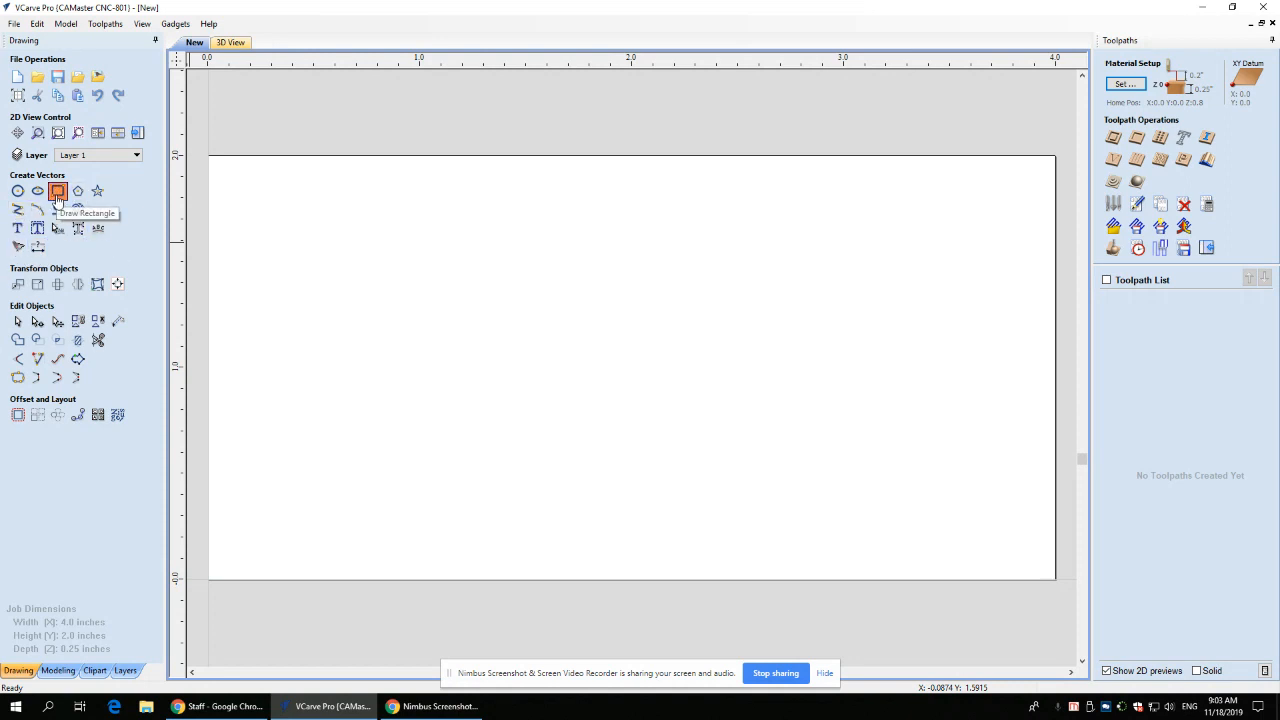
drag(222, 178, 958, 526)
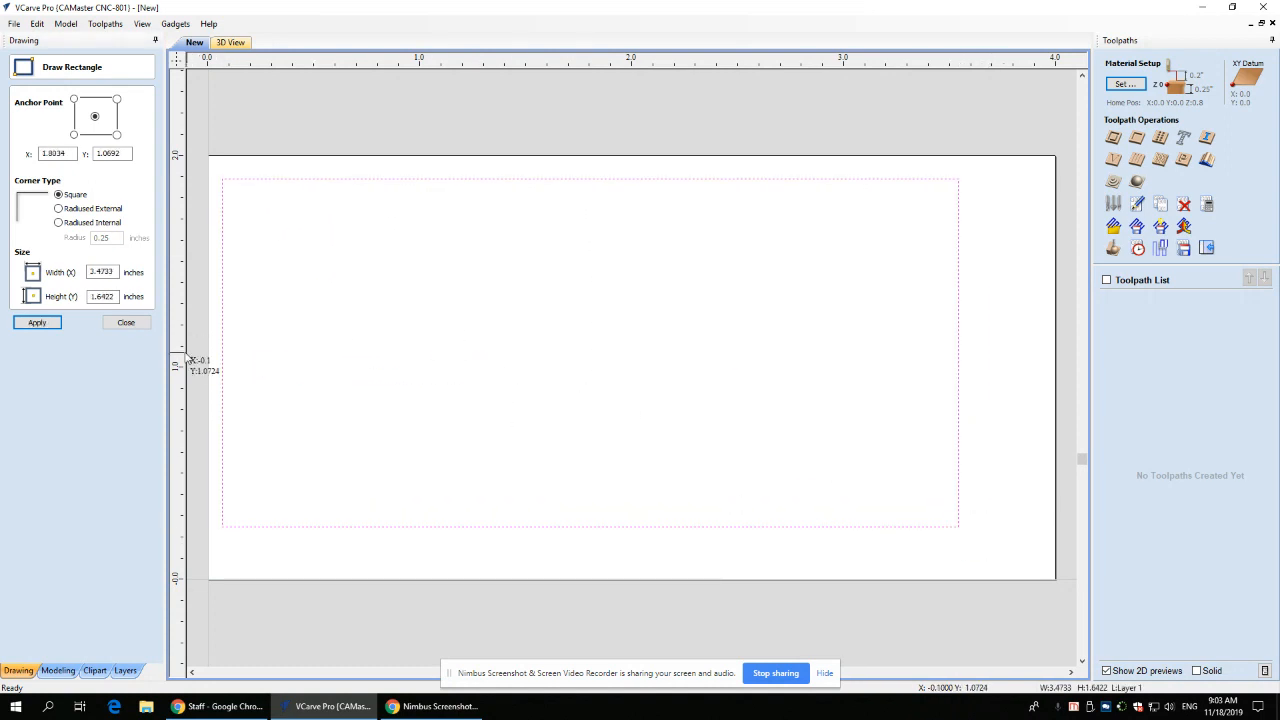
double_click(102, 272)
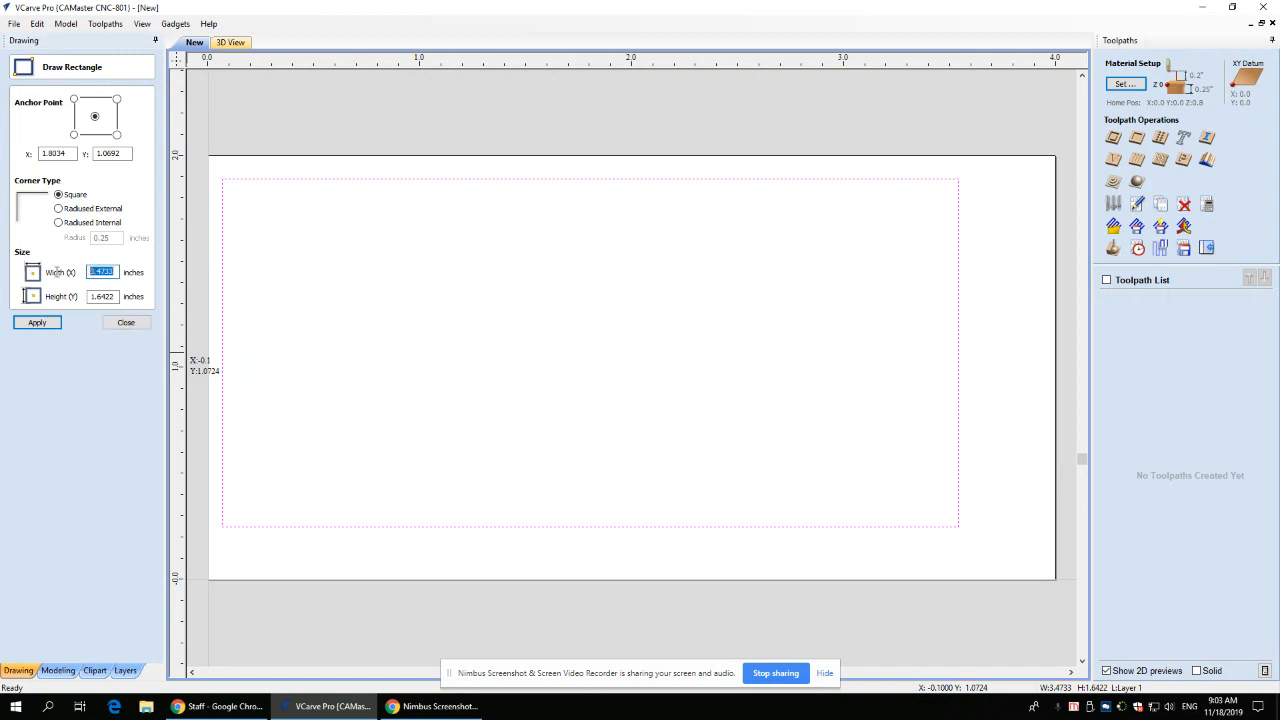
text(3.5)
click(120, 300)
key(Tab)
text(1.650)
click(33, 326)
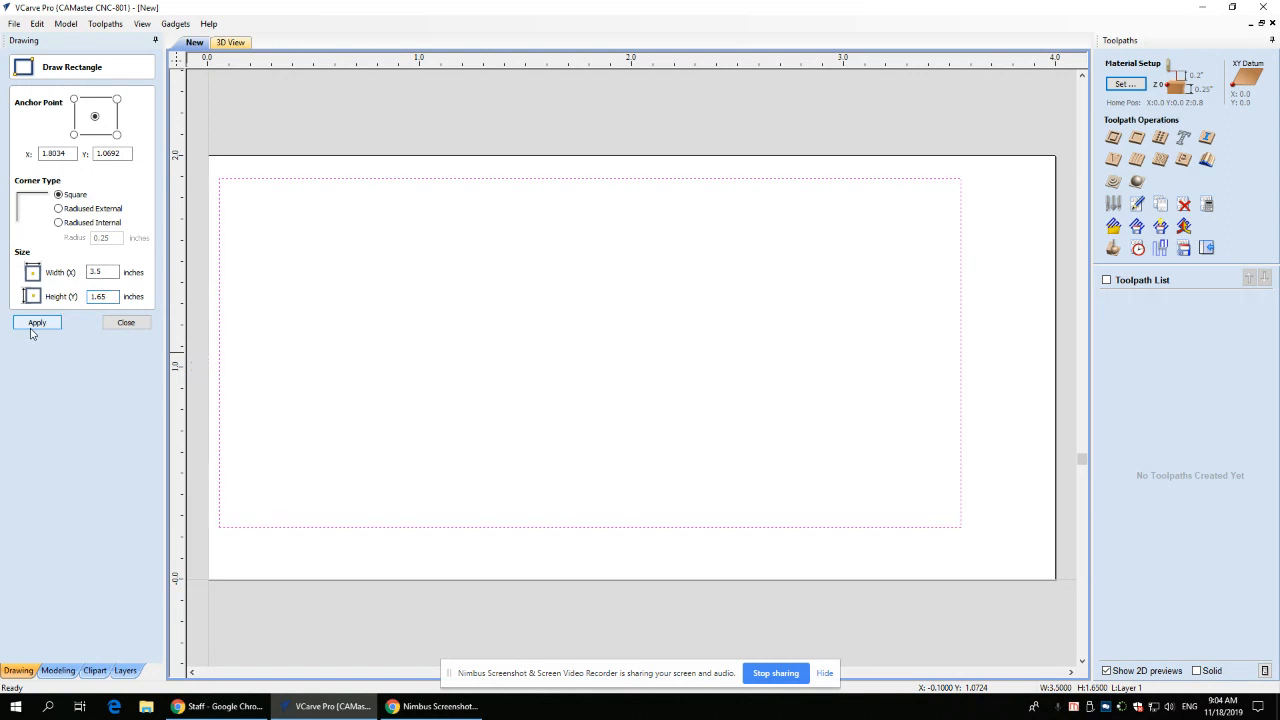
click(124, 322)
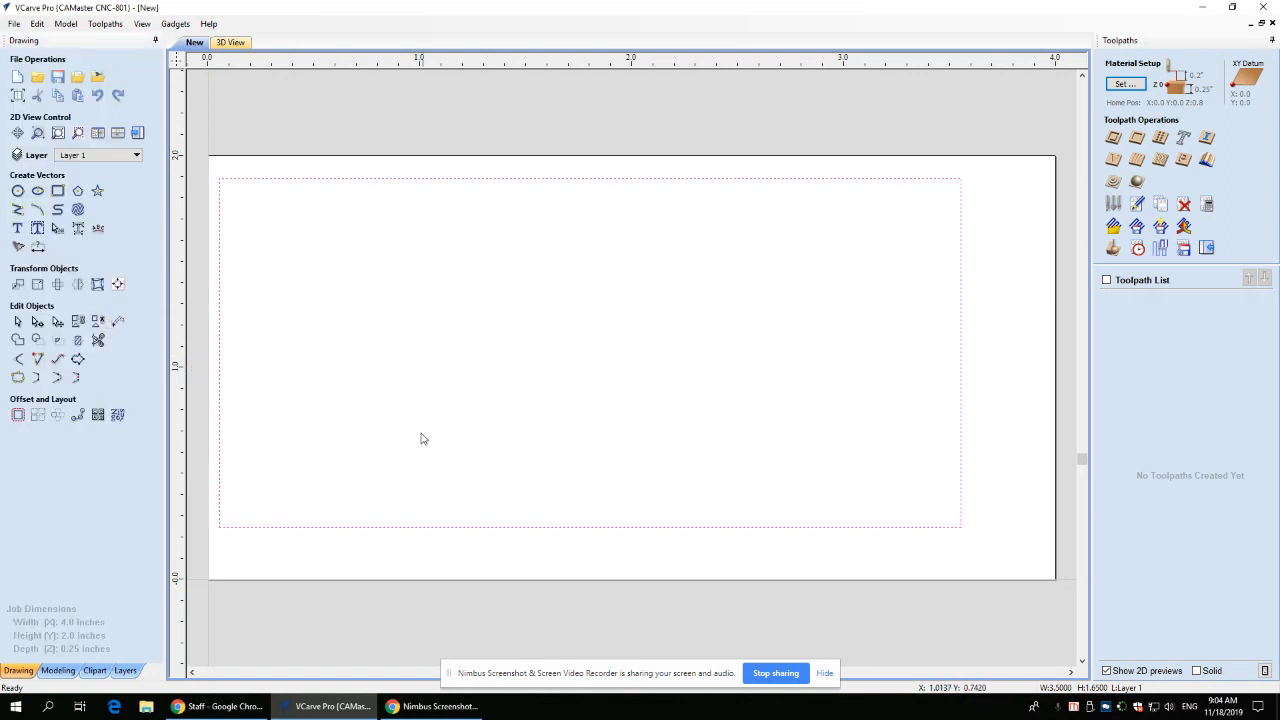
Step: Move the rectangle by hand toward the middle of the material
click(460, 426)
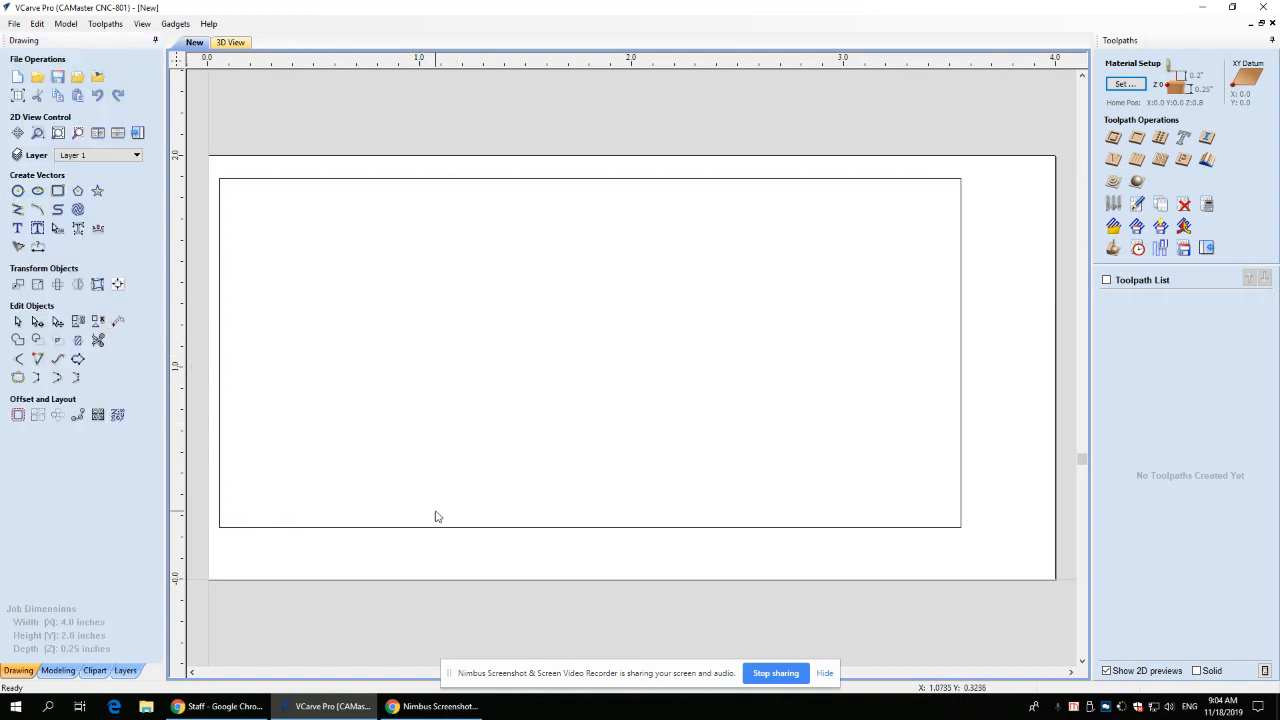
click(449, 529)
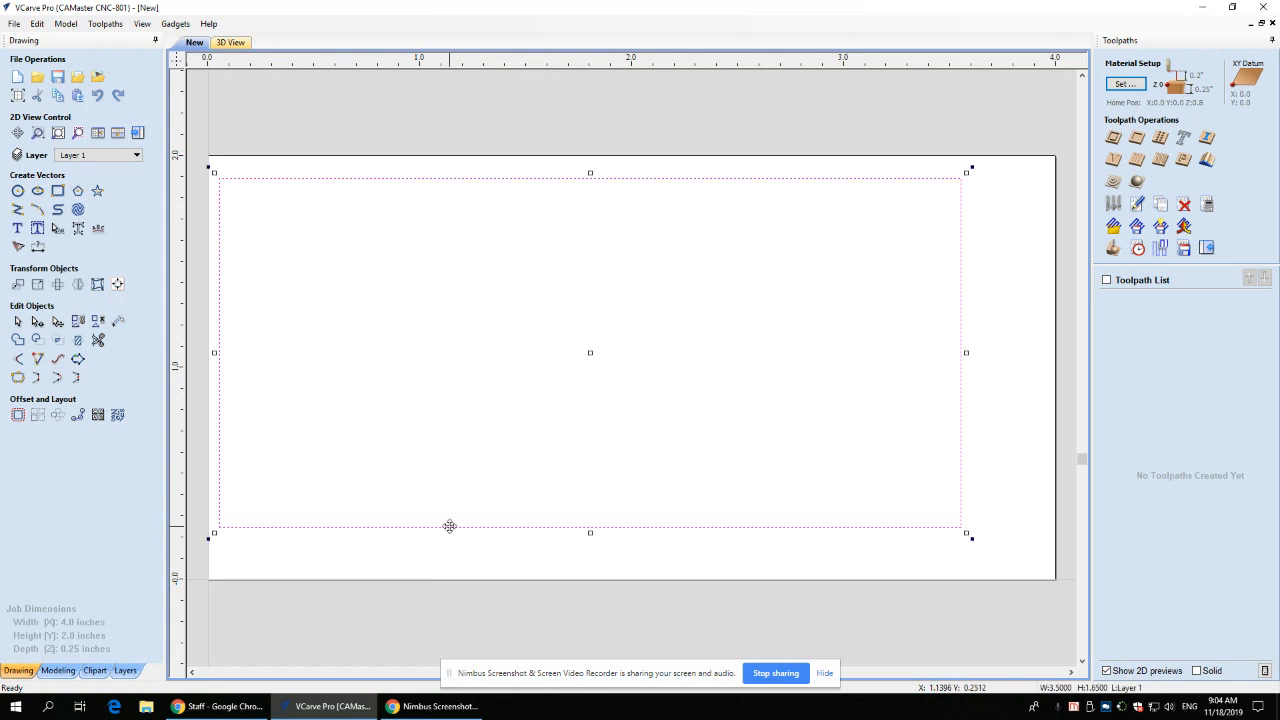
drag(449, 527, 490, 555)
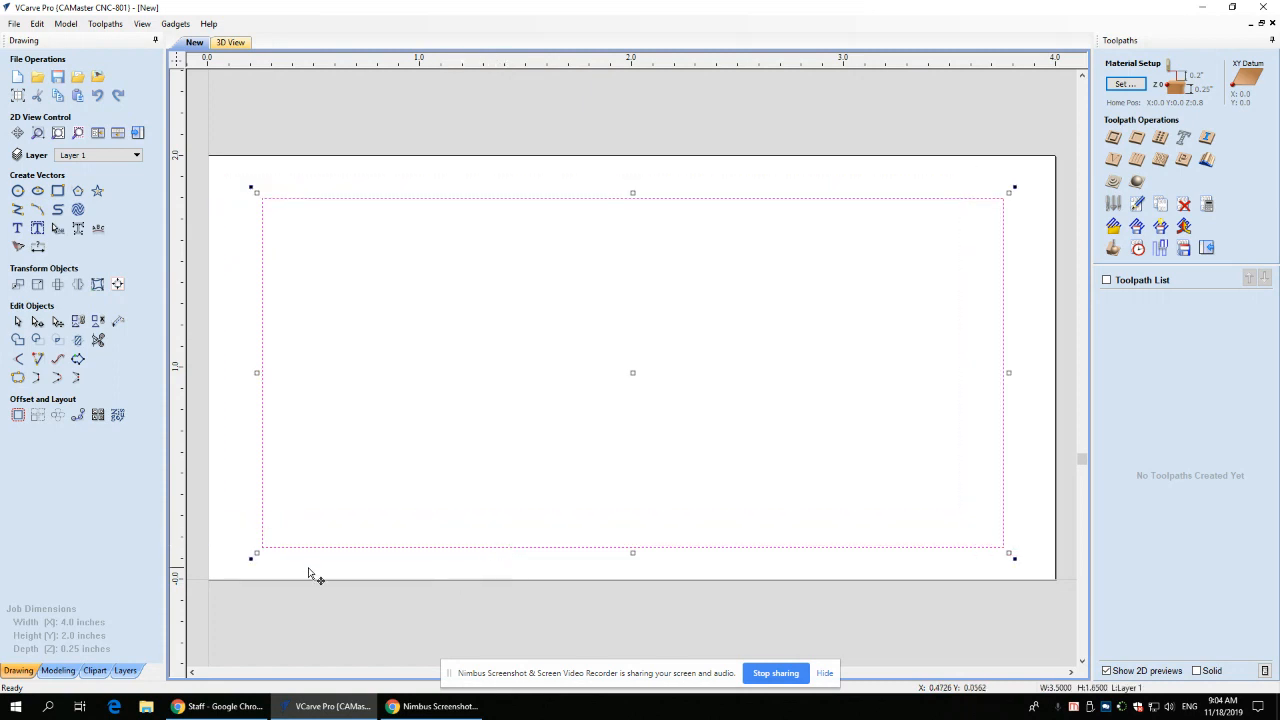
Step: Stretch the rectangle from its lower-left corner to about 3.65 by 1.72 inches
click(363, 494)
click(335, 547)
click(338, 553)
click(341, 550)
click(343, 549)
drag(252, 556, 224, 564)
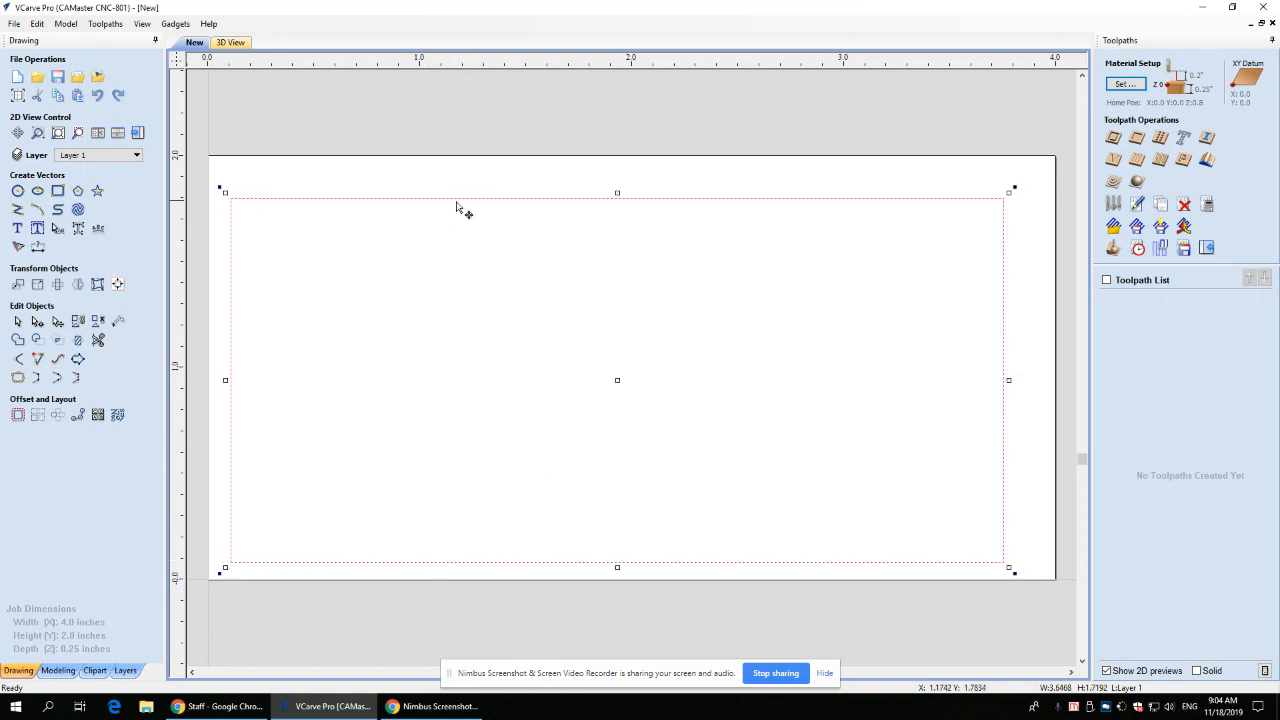
click(58, 191)
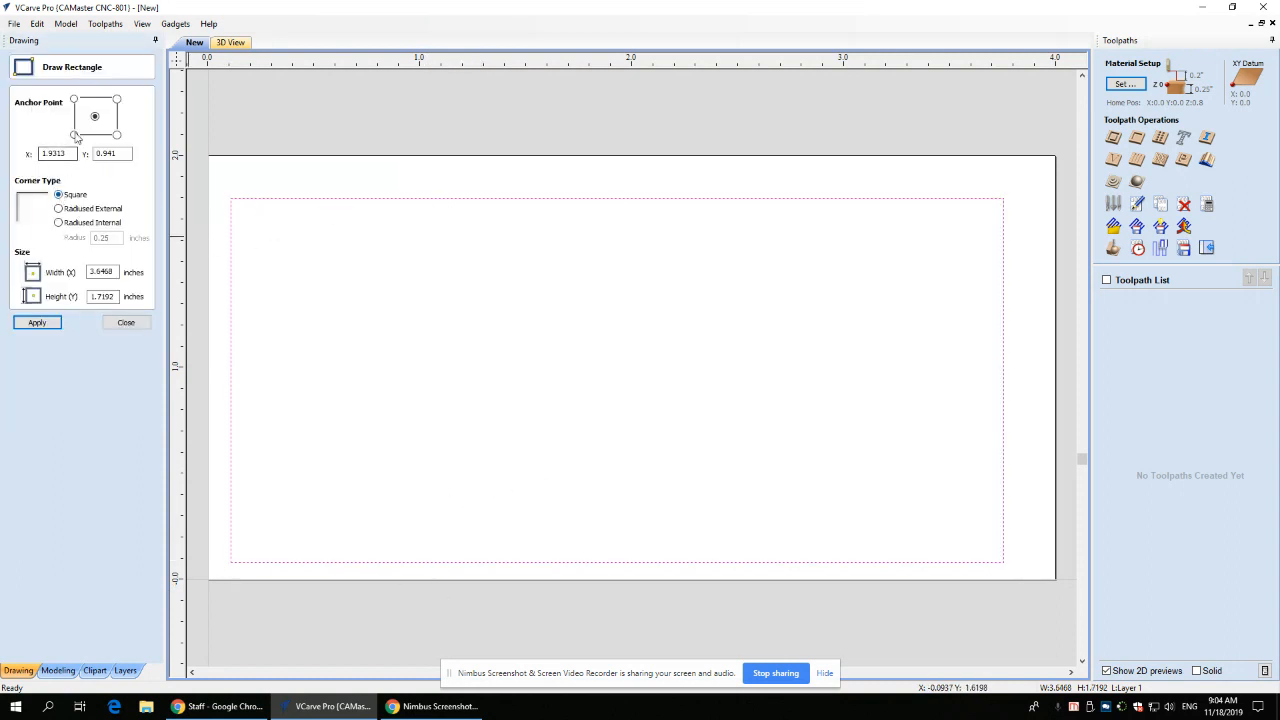
click(126, 322)
Step: Centre the rectangle on the material both horizontally and vertically using the alignment tools
click(346, 198)
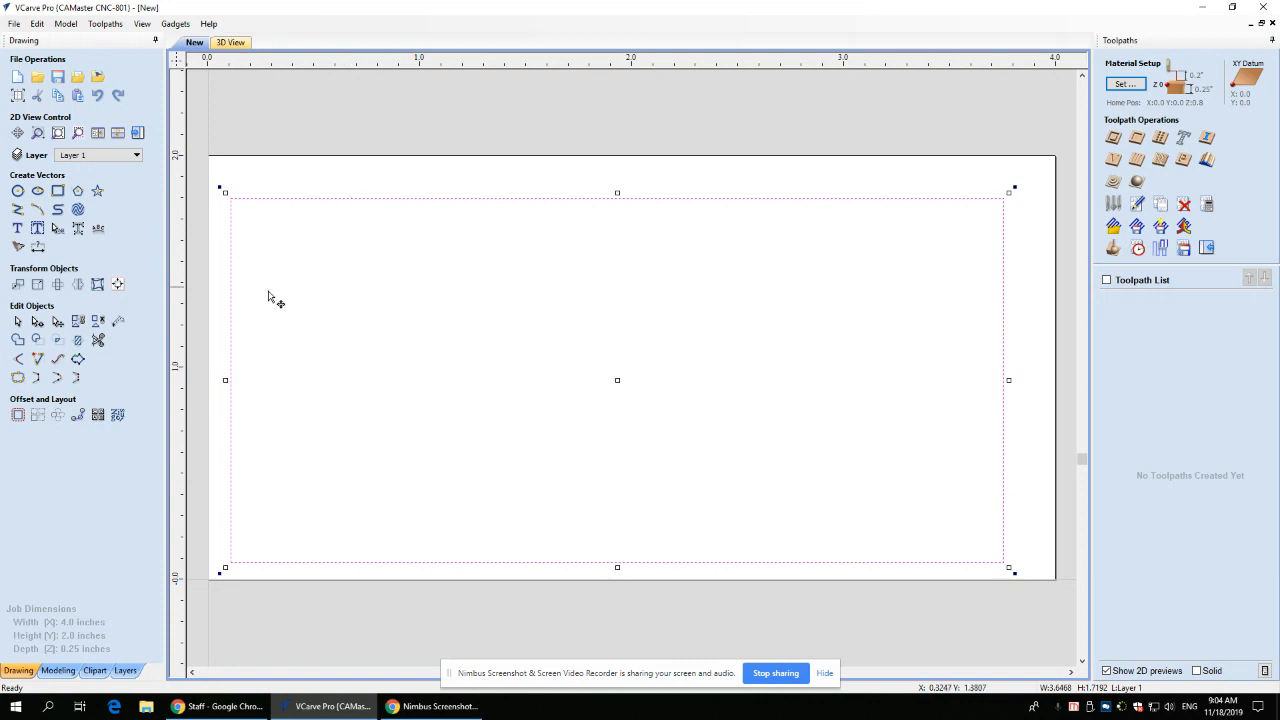
click(117, 287)
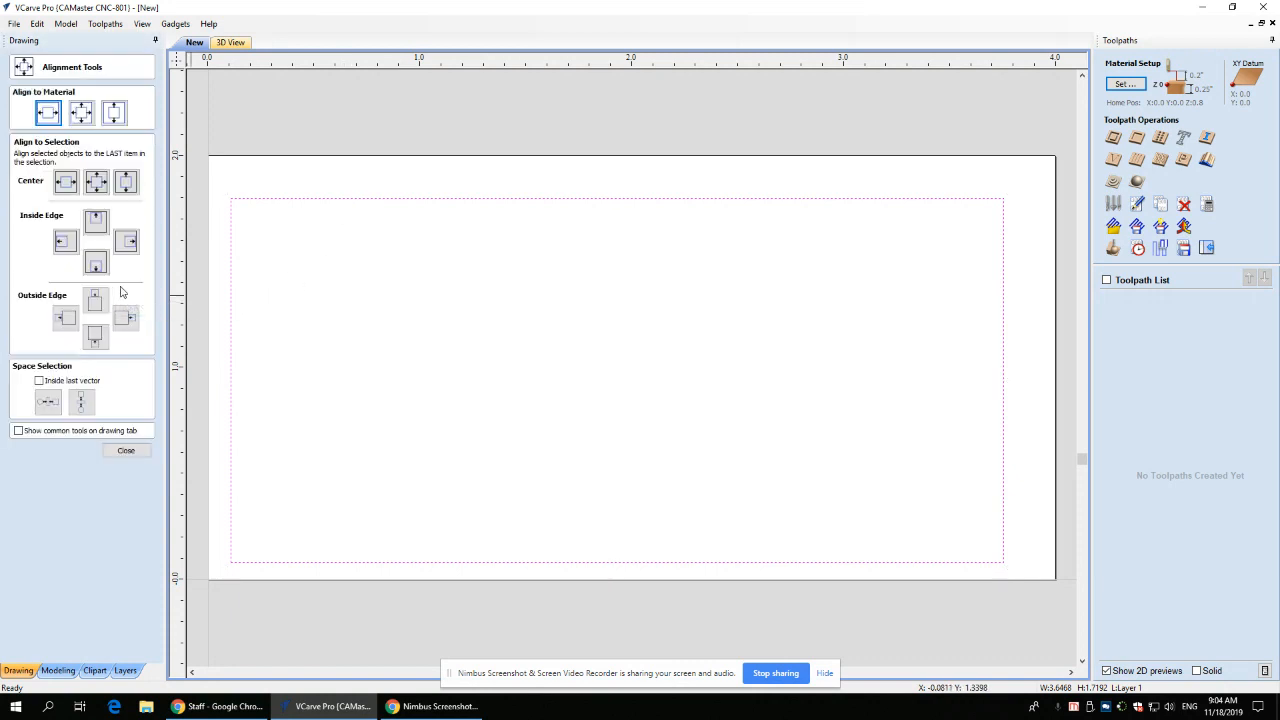
click(47, 115)
click(84, 119)
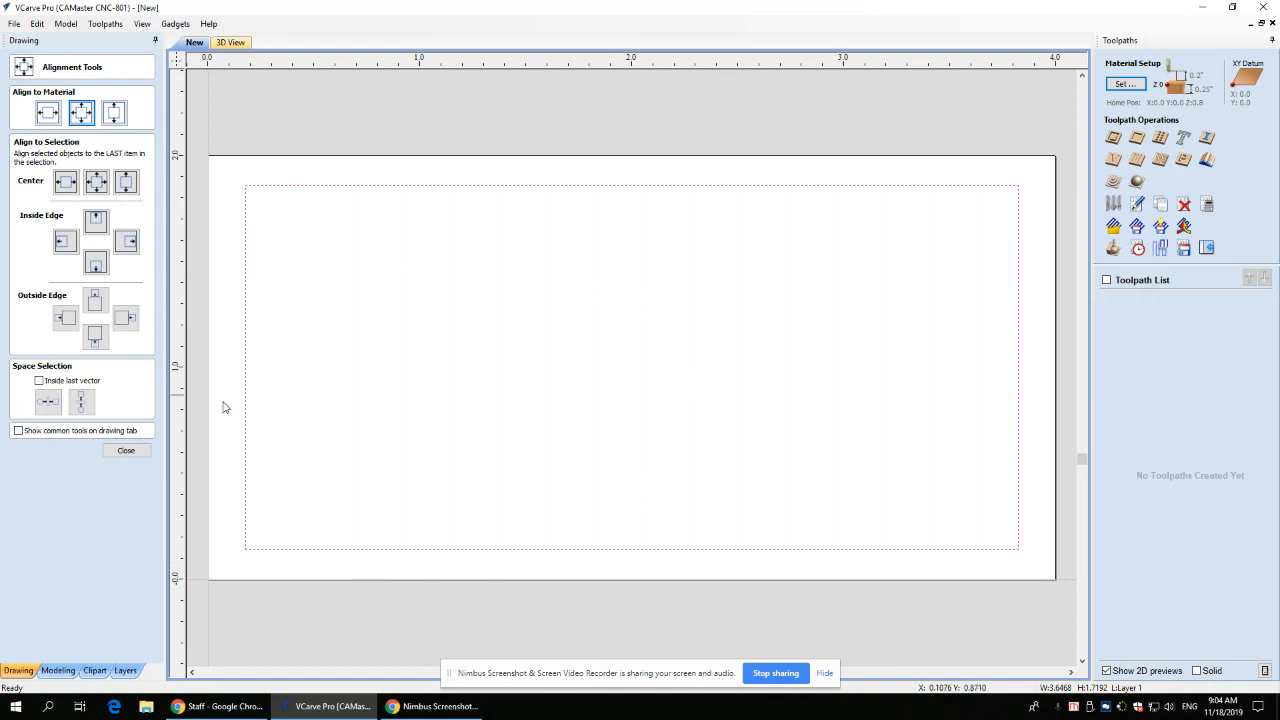
click(126, 450)
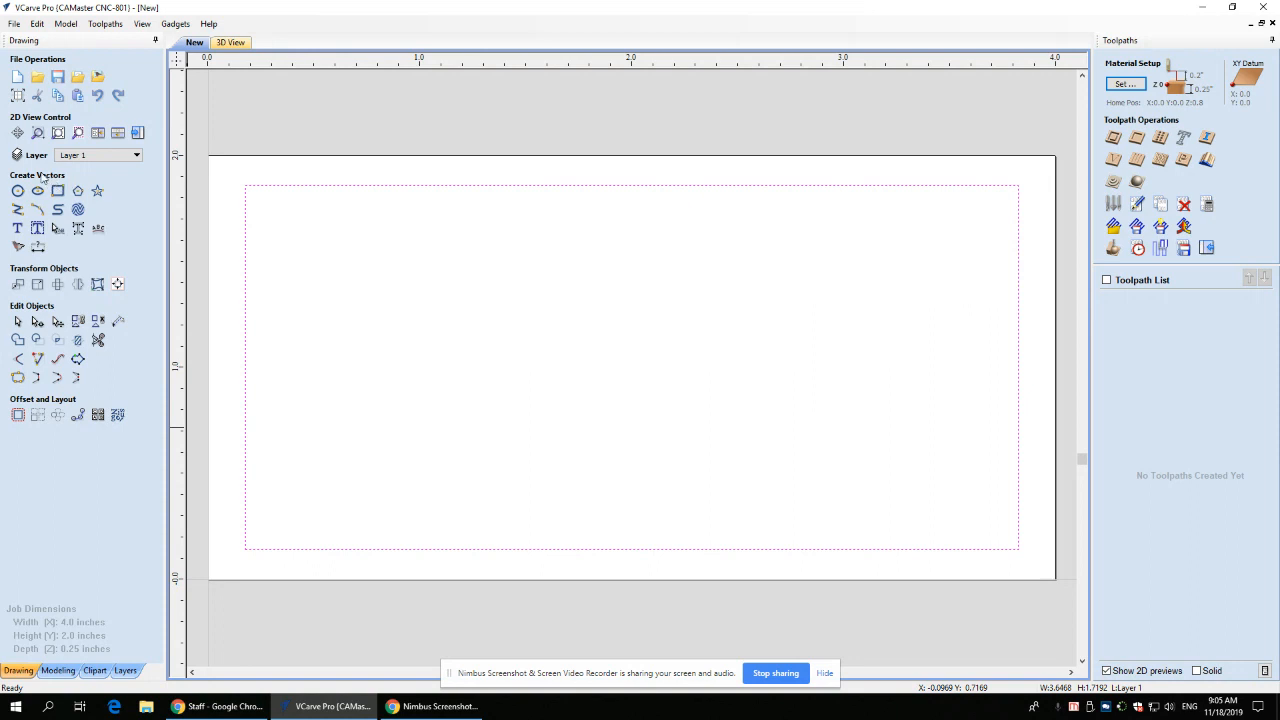
click(366, 271)
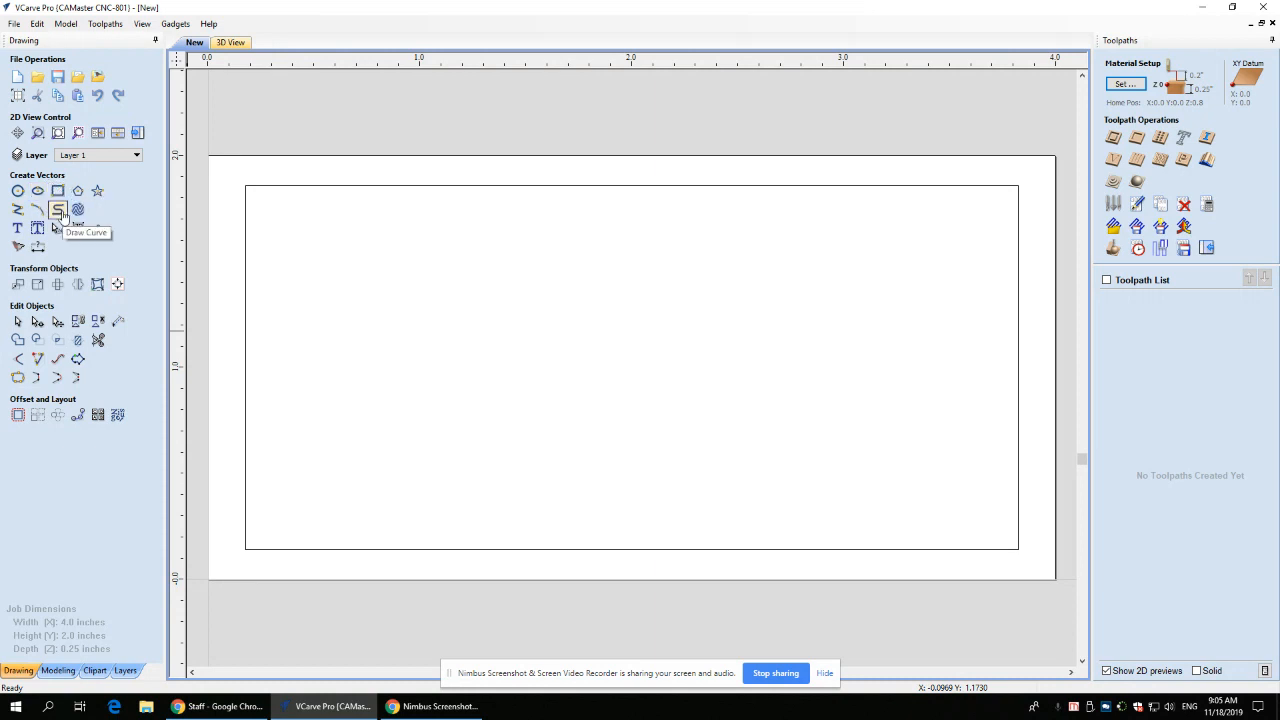
Step: Save the drawing in Documents as a VCarve file named "video demo"
click(58, 78)
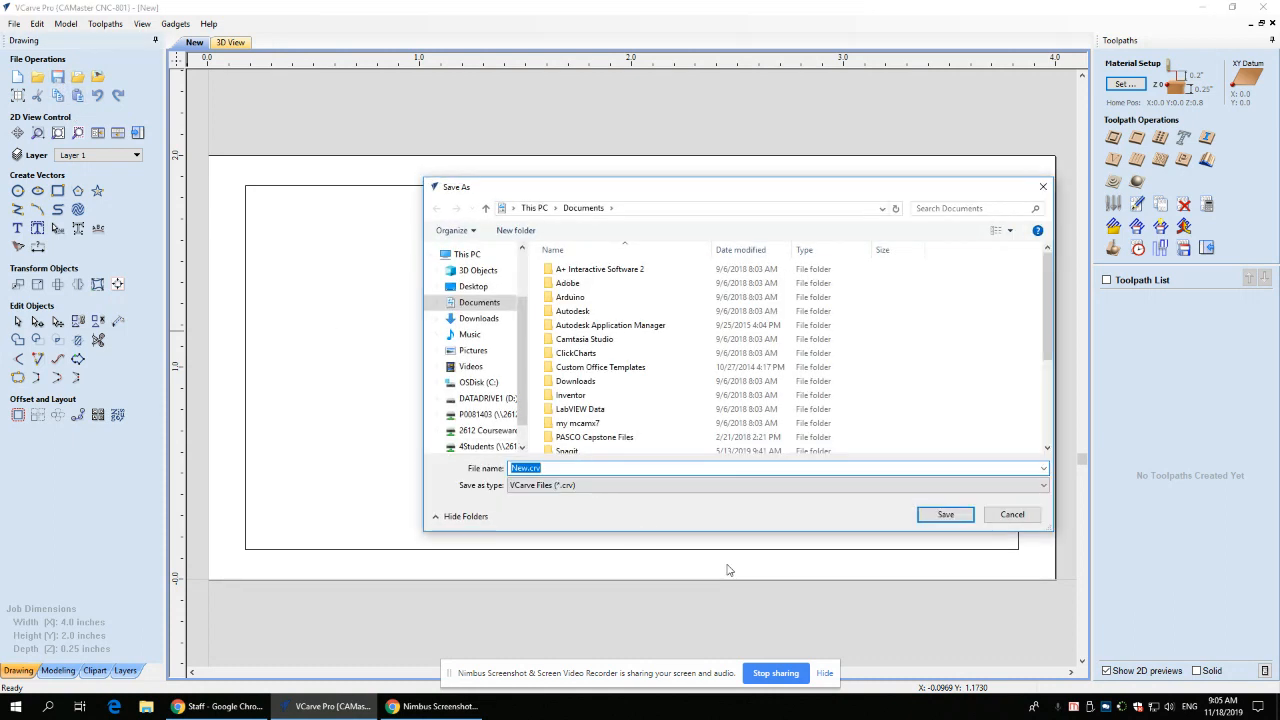
text(video demo)
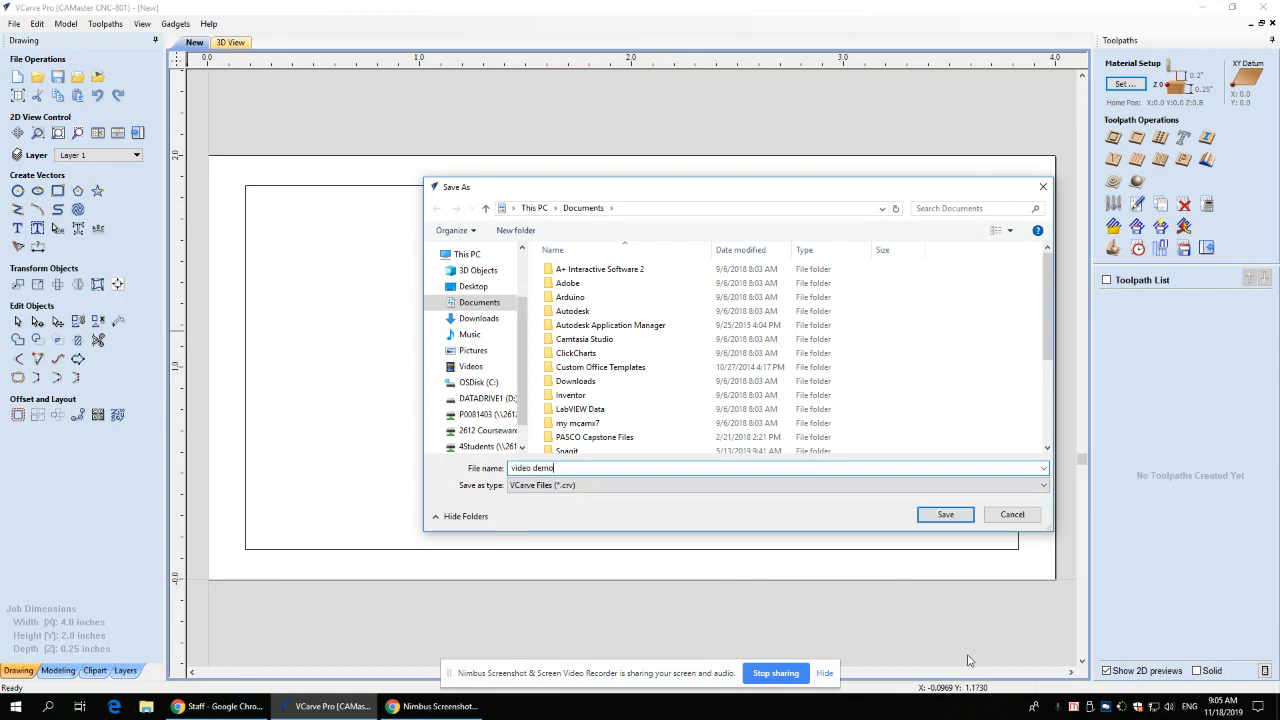
click(958, 516)
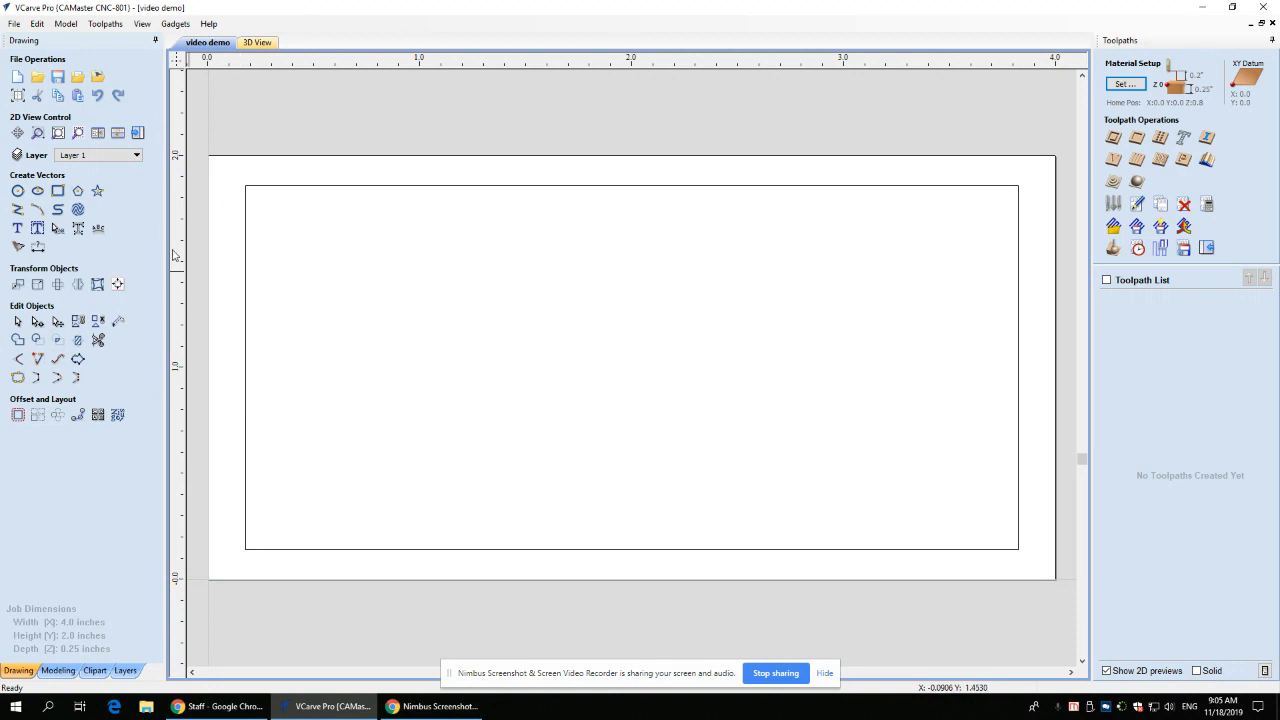
click(14, 24)
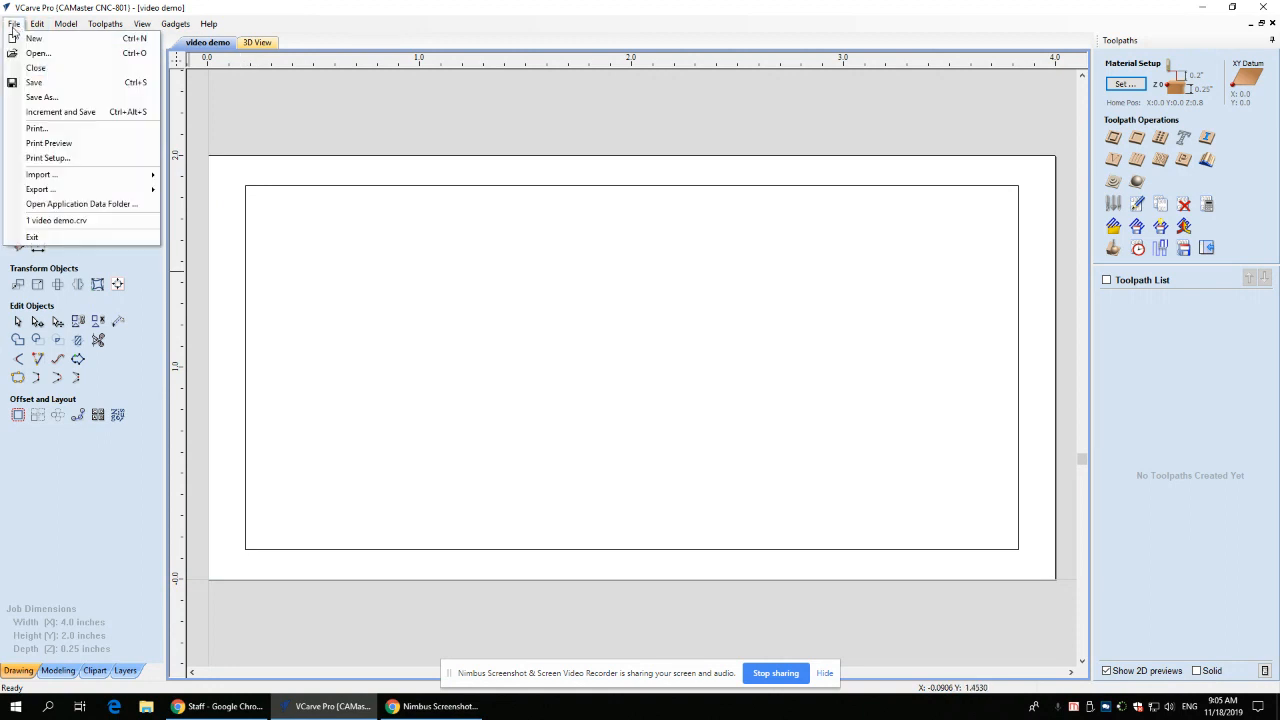
click(45, 98)
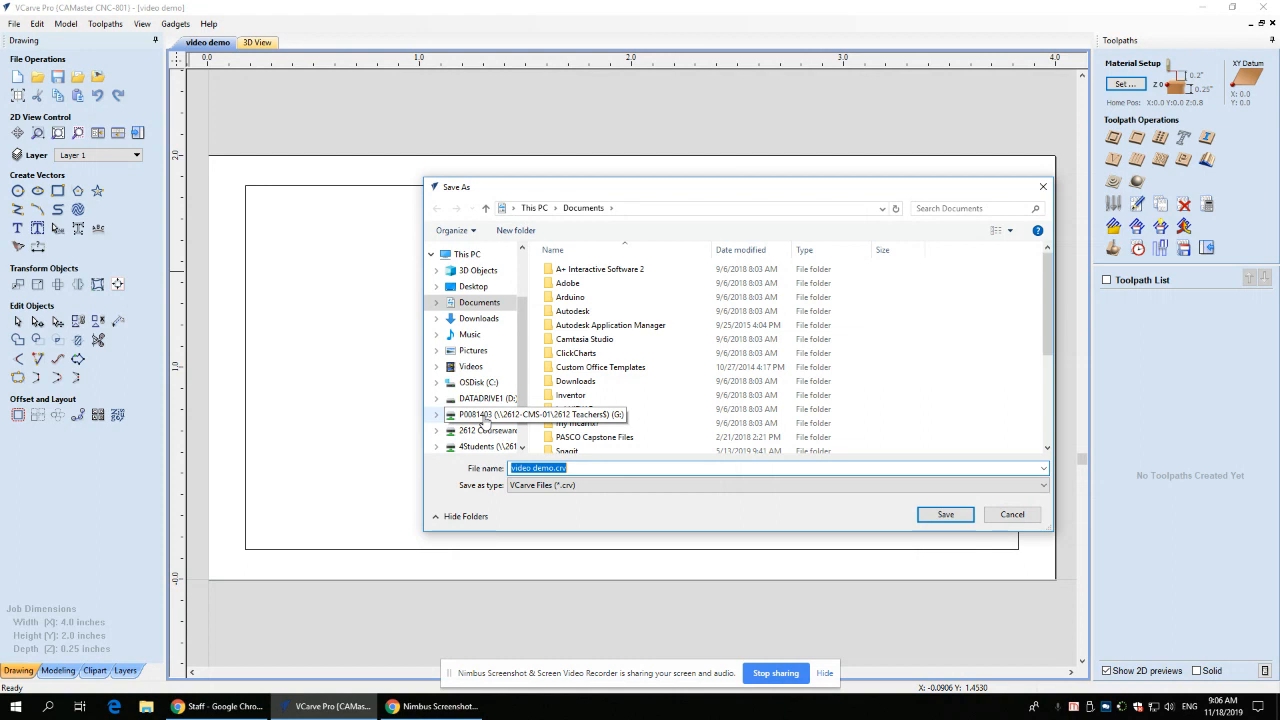
click(1028, 517)
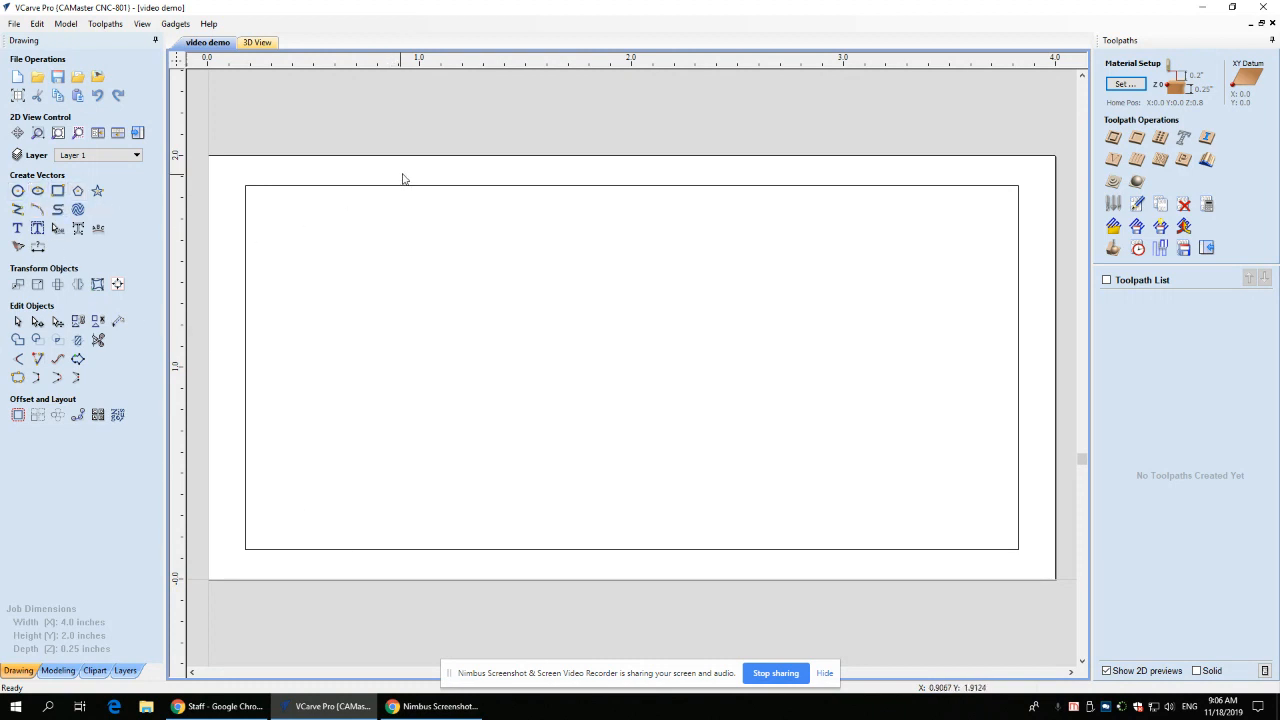
Step: Start a 2D profile toolpath for the rectangle with a cut depth of 0.010 inches
click(443, 190)
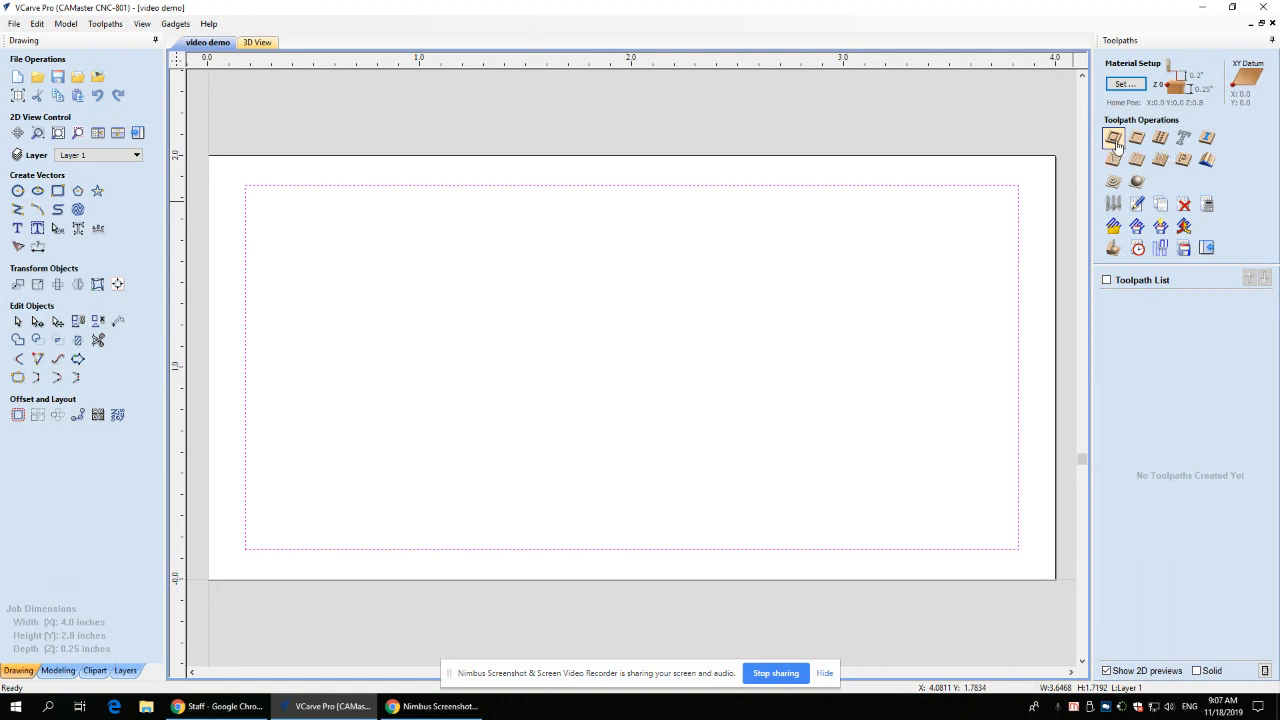
click(1114, 139)
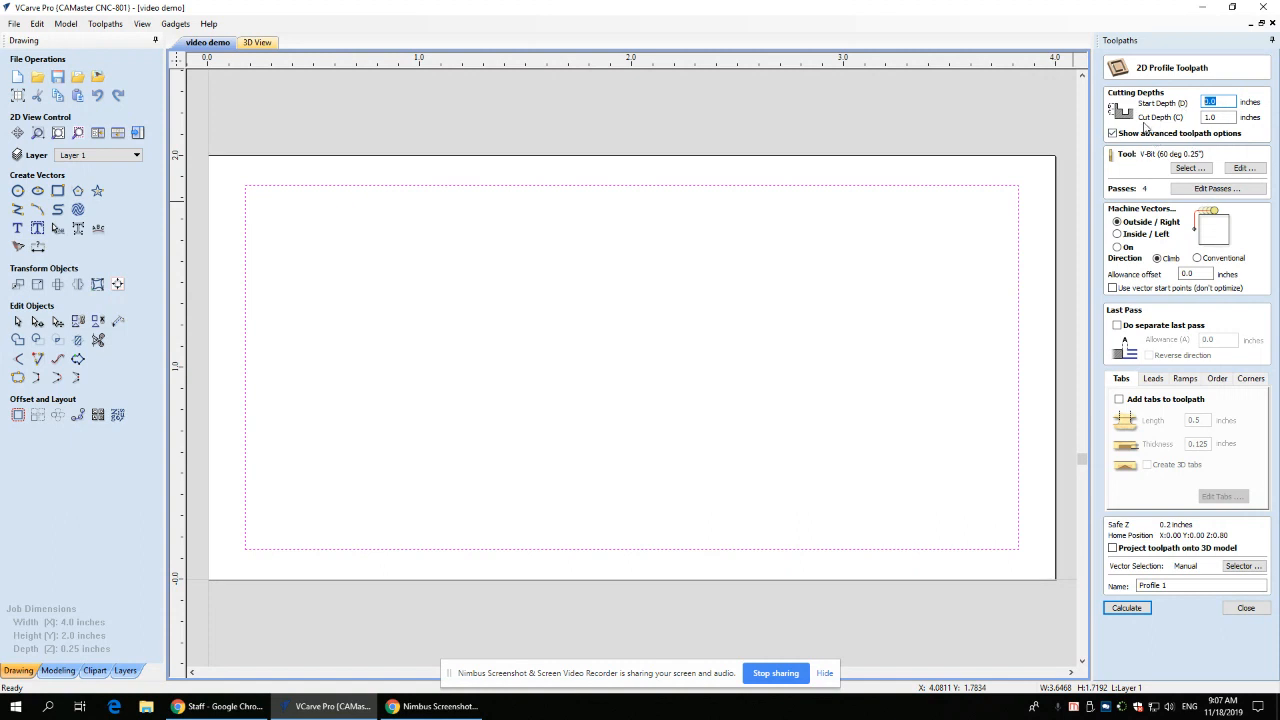
click(1218, 118)
drag(1231, 117, 1177, 118)
click(1229, 118)
Step: Choose the imperial V-Bit (60 deg 0.25") from the tool database for the profile toolpath
click(1189, 170)
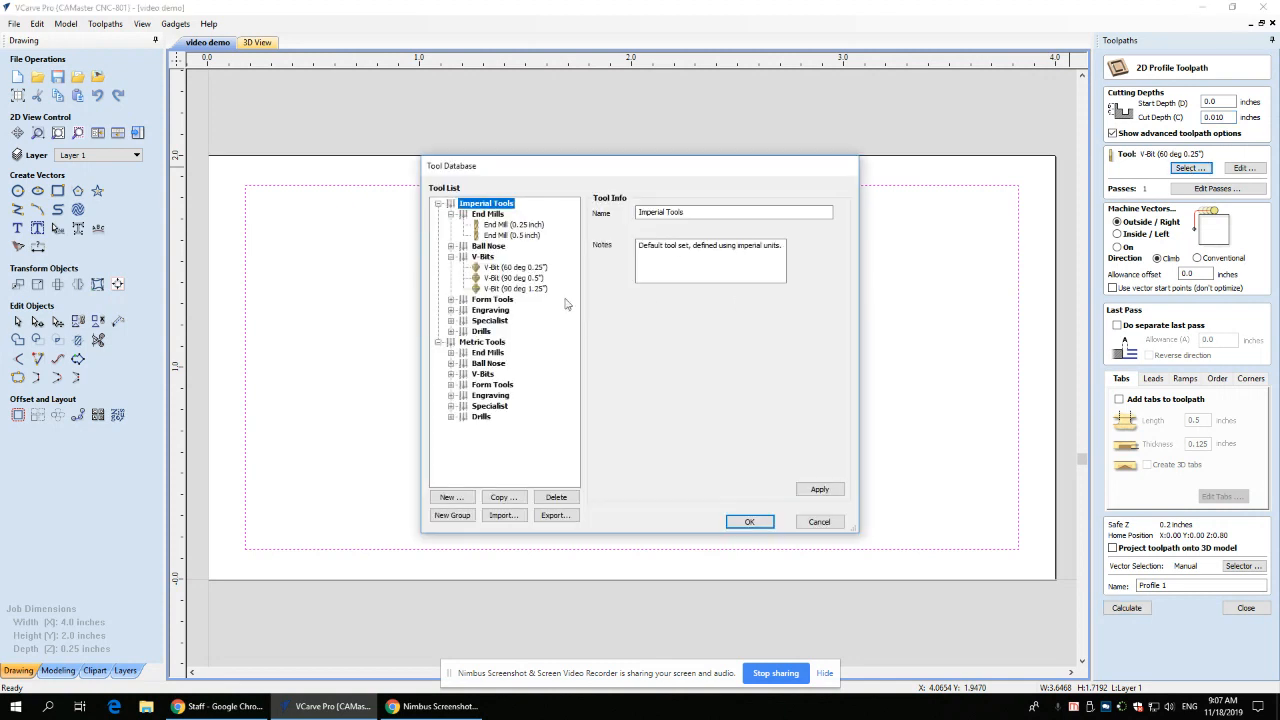
click(514, 268)
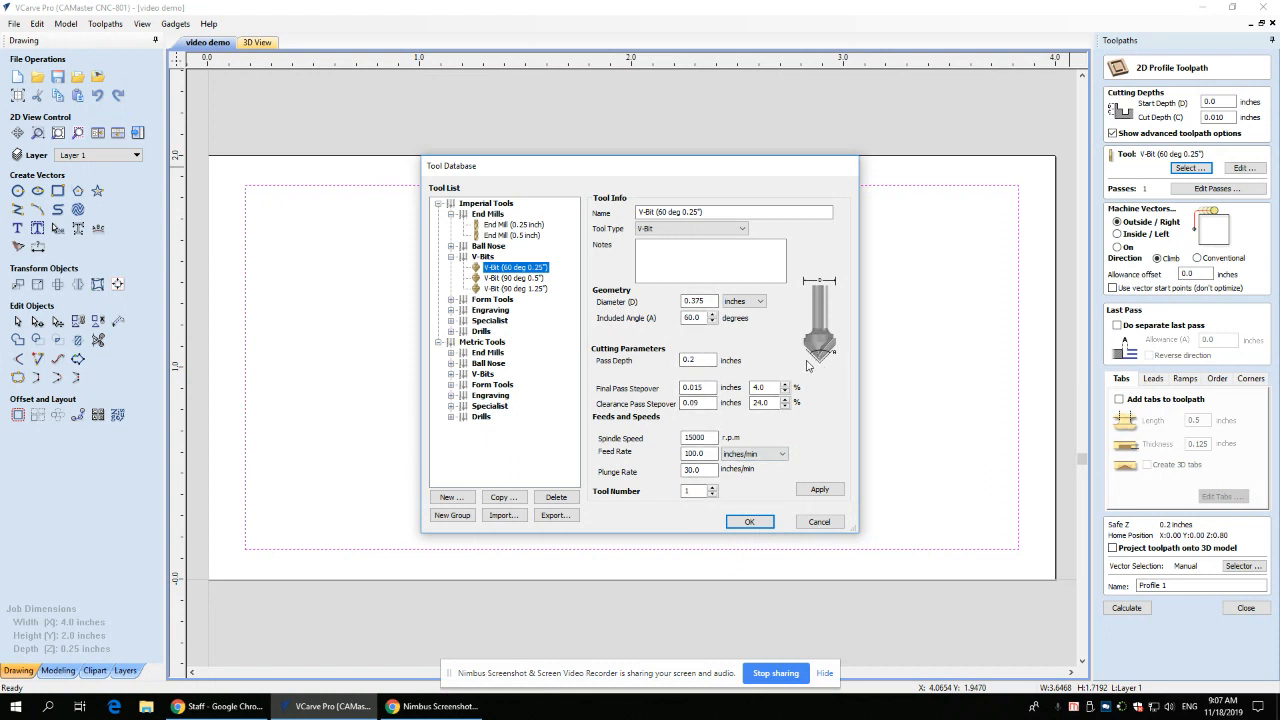
click(751, 522)
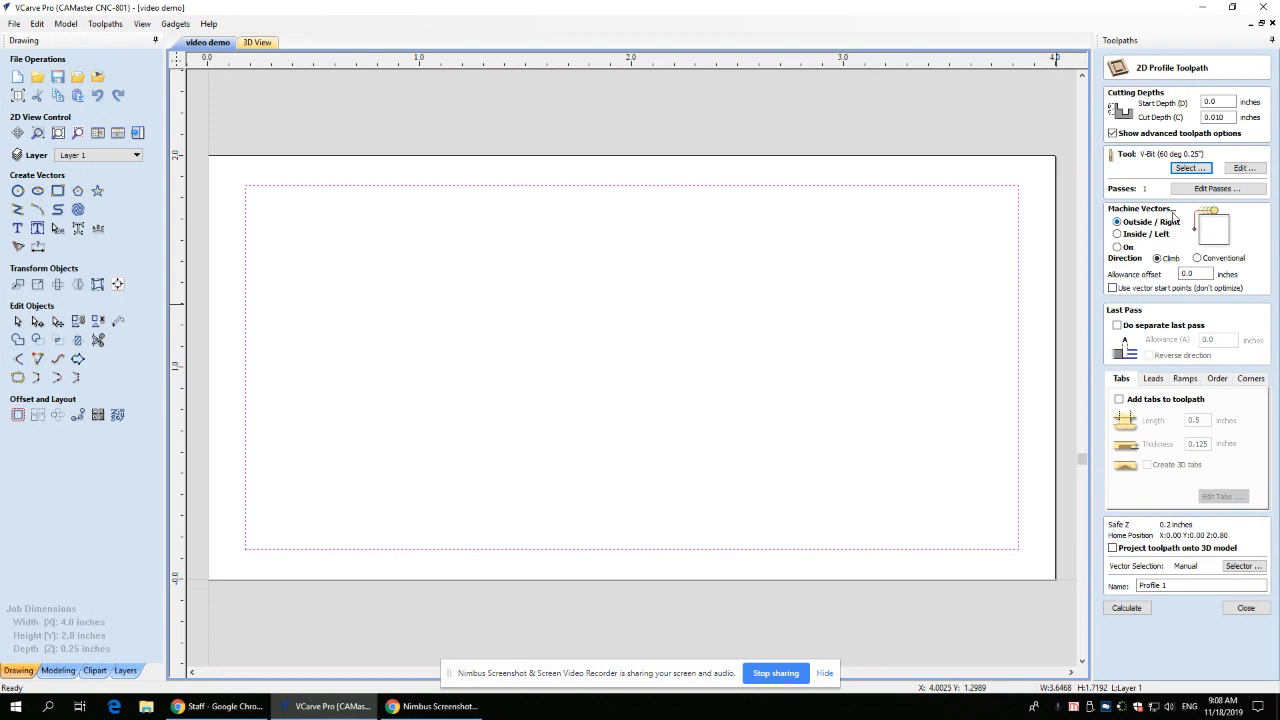
Step: Set the profile to machine on the vector, name the toolpath Border and calculate it
click(1125, 235)
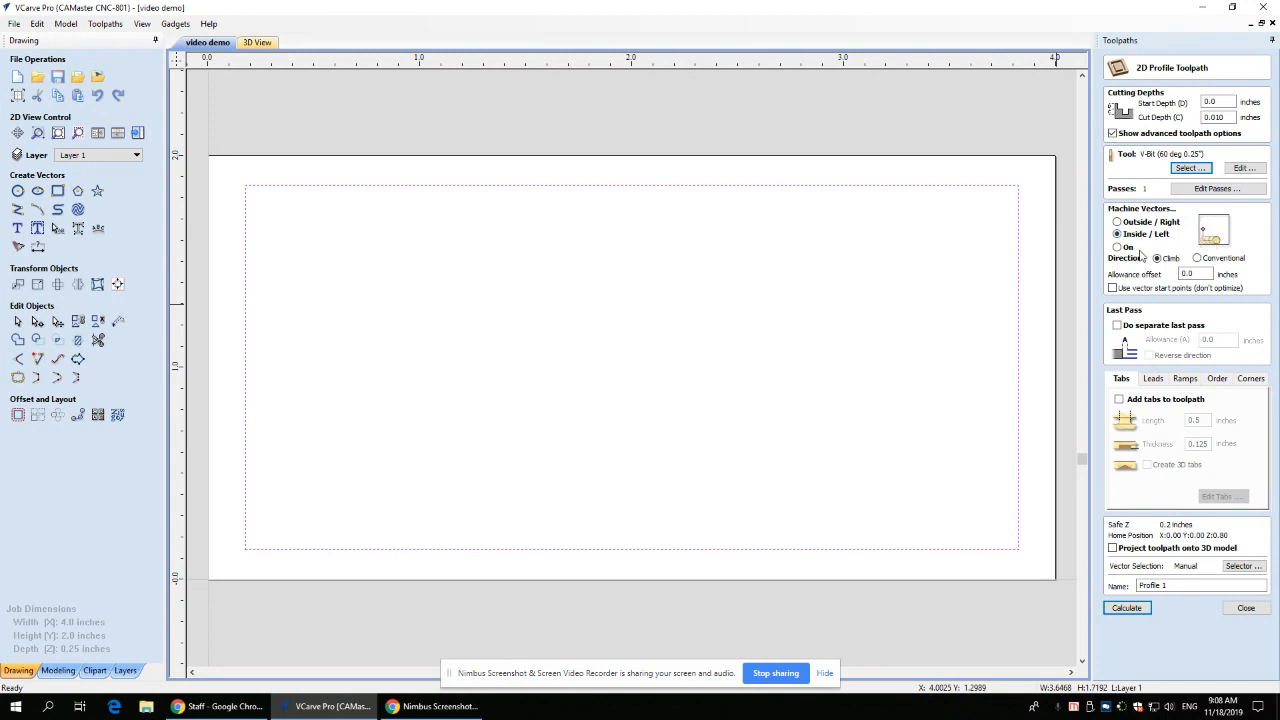
click(1118, 248)
drag(1179, 586, 1098, 588)
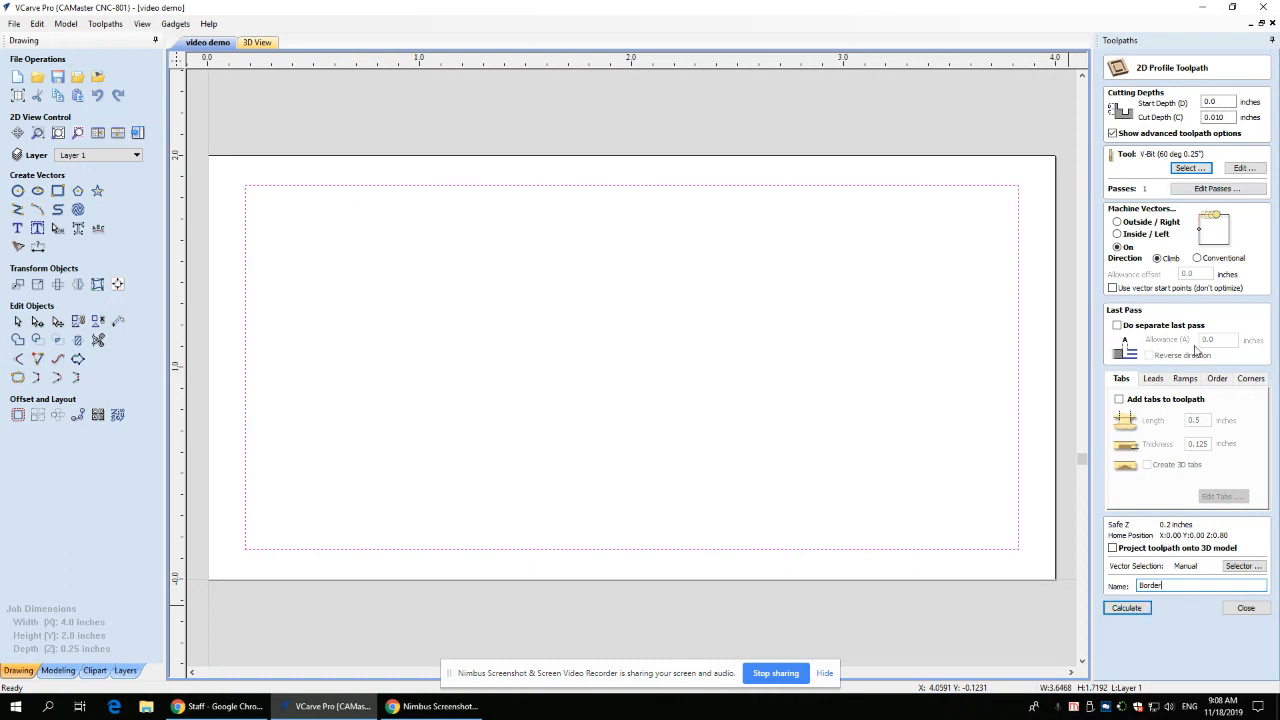
click(1129, 613)
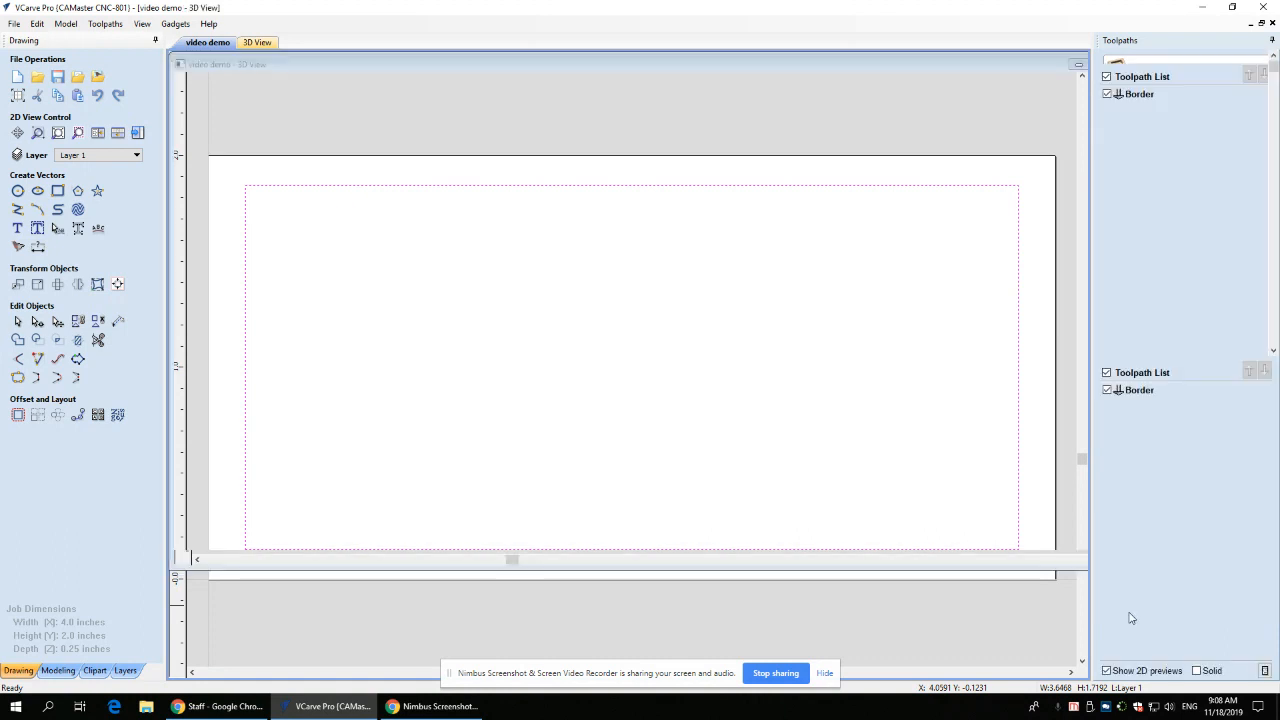
Step: Examine the Border toolpath on the board in the 3D view from an angle
click(206, 45)
click(254, 45)
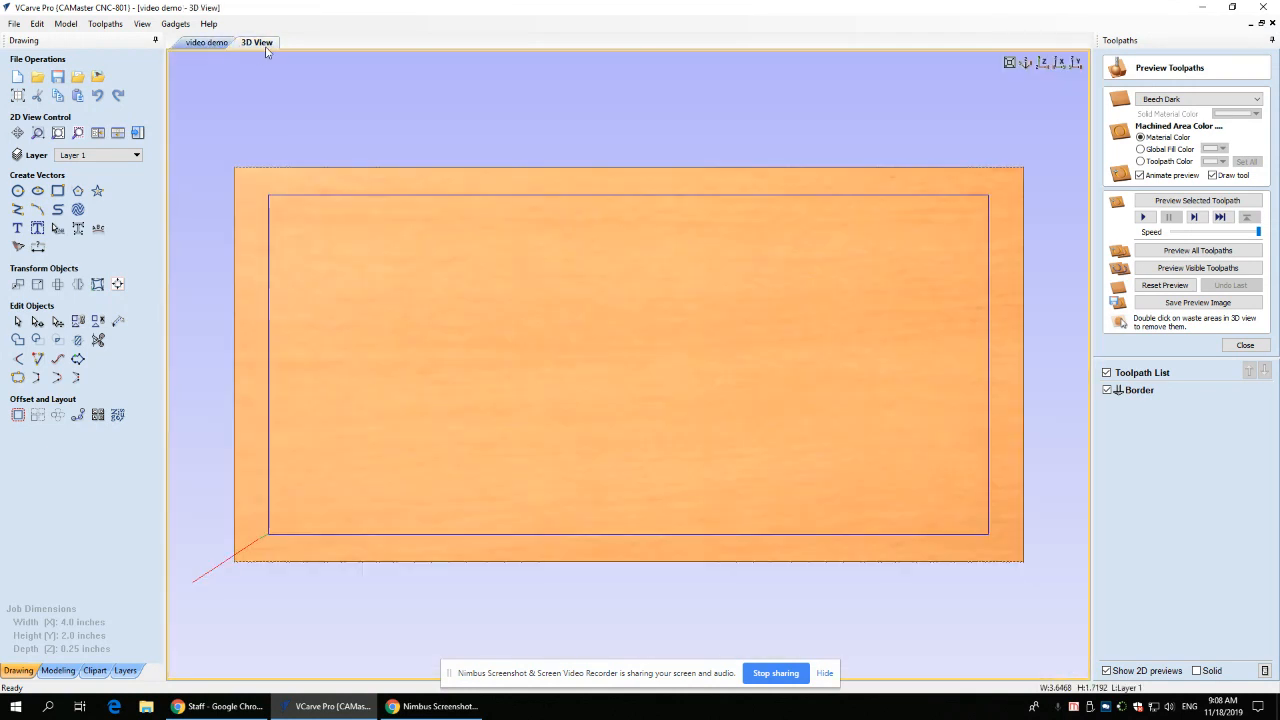
drag(667, 453, 763, 306)
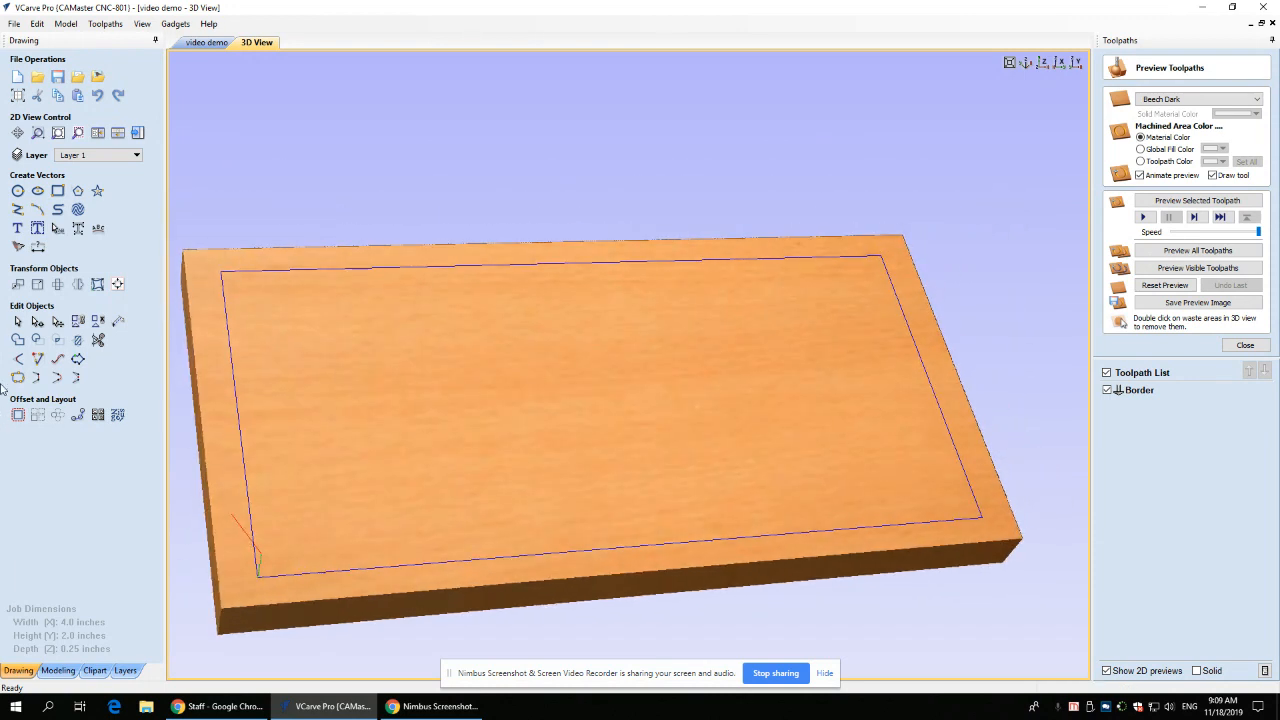
scroll(752, 440, down, 3)
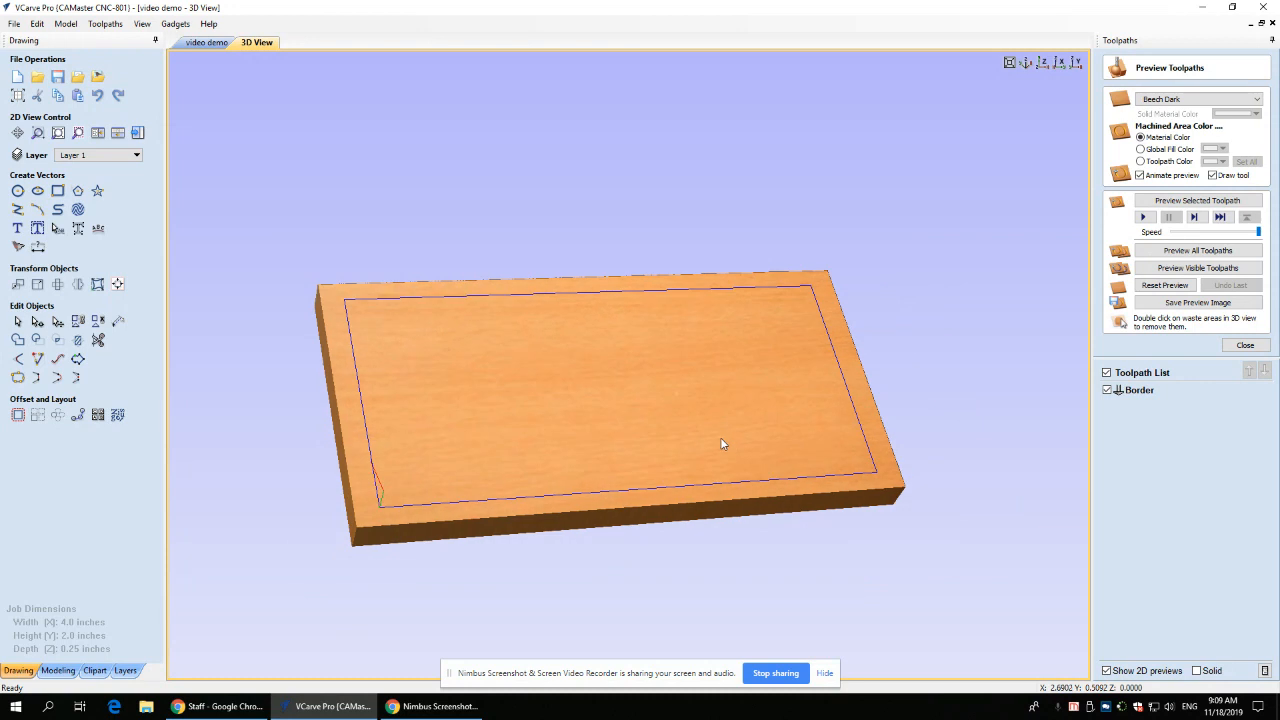
scroll(658, 455, up, 3)
scroll(516, 471, down, 3)
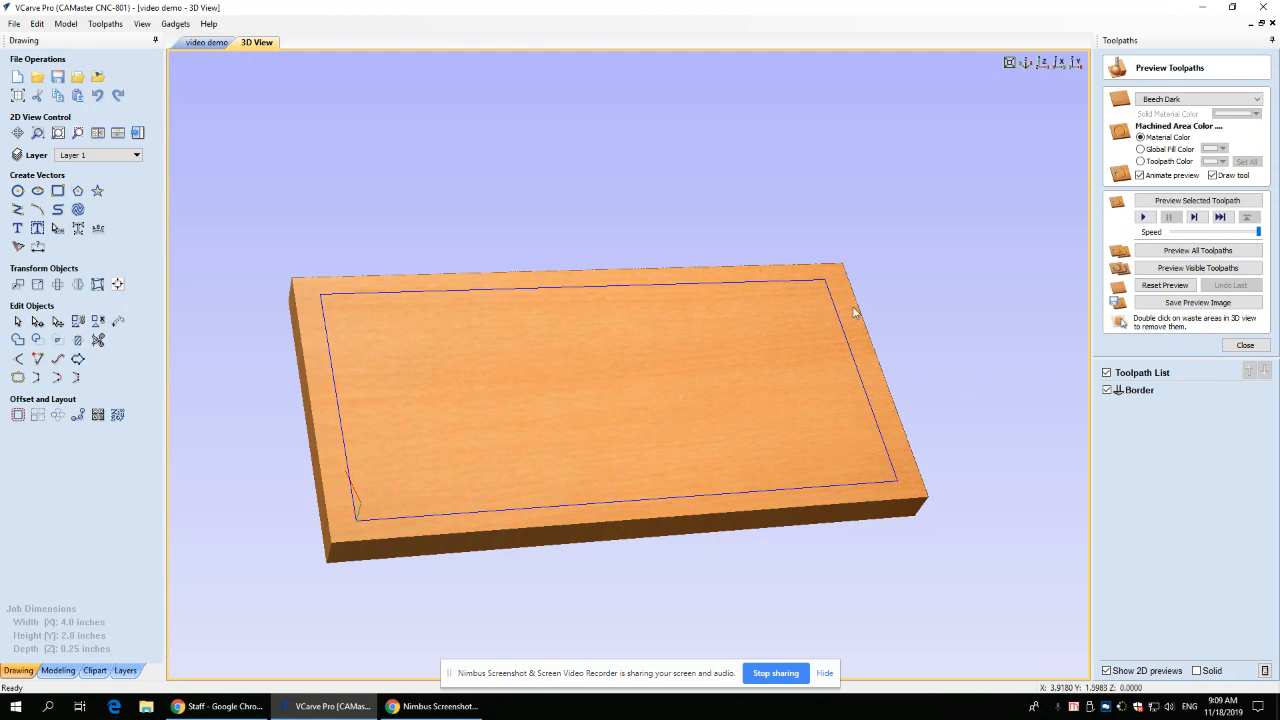
Step: Slow the preview speed to its minimum and simulate the Border toolpath on the material
drag(1261, 236, 1172, 241)
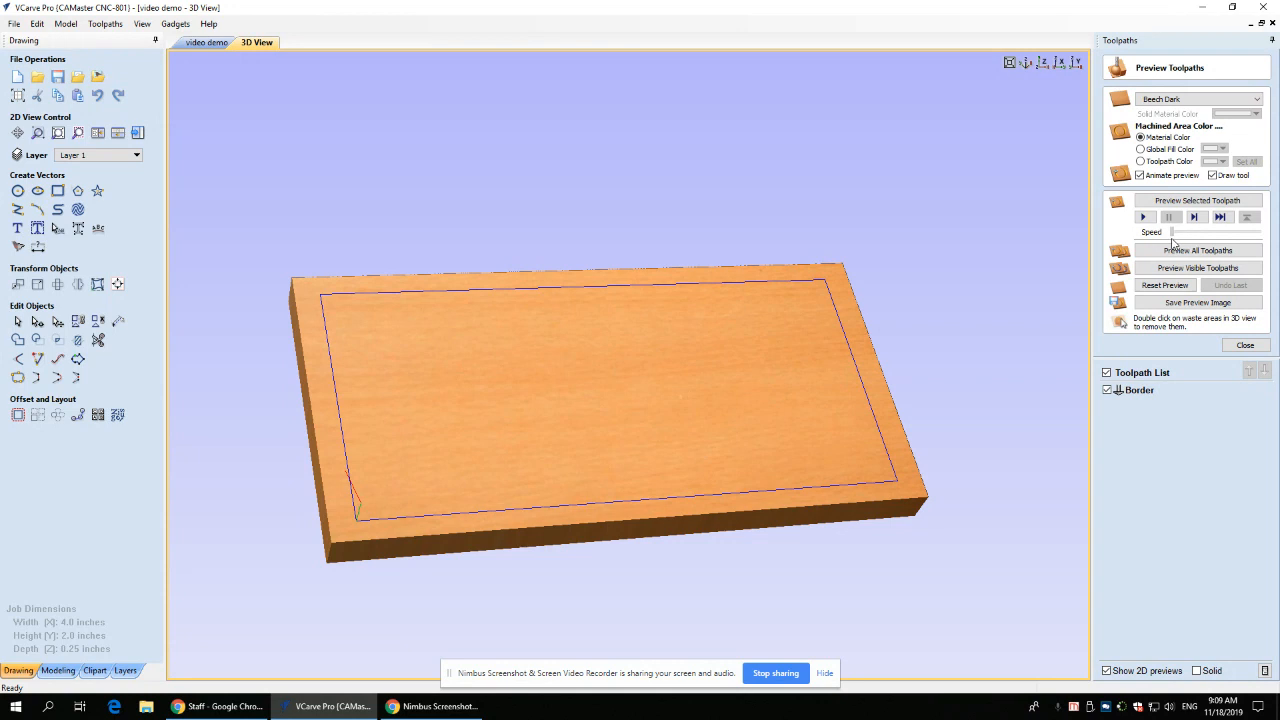
click(1146, 217)
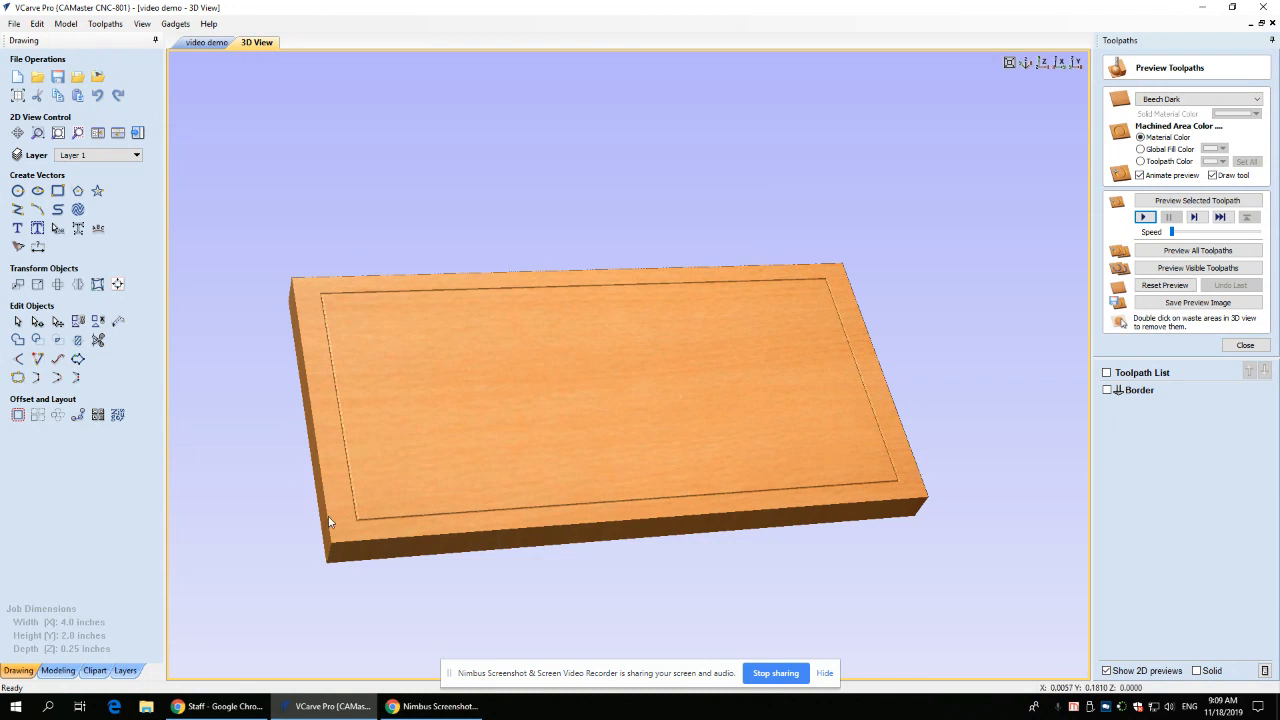
Step: Examine the simulated border groove up close along its edges and around its corner
scroll(345, 510, down, 1)
scroll(460, 500, up, 2)
scroll(300, 531, up, 2)
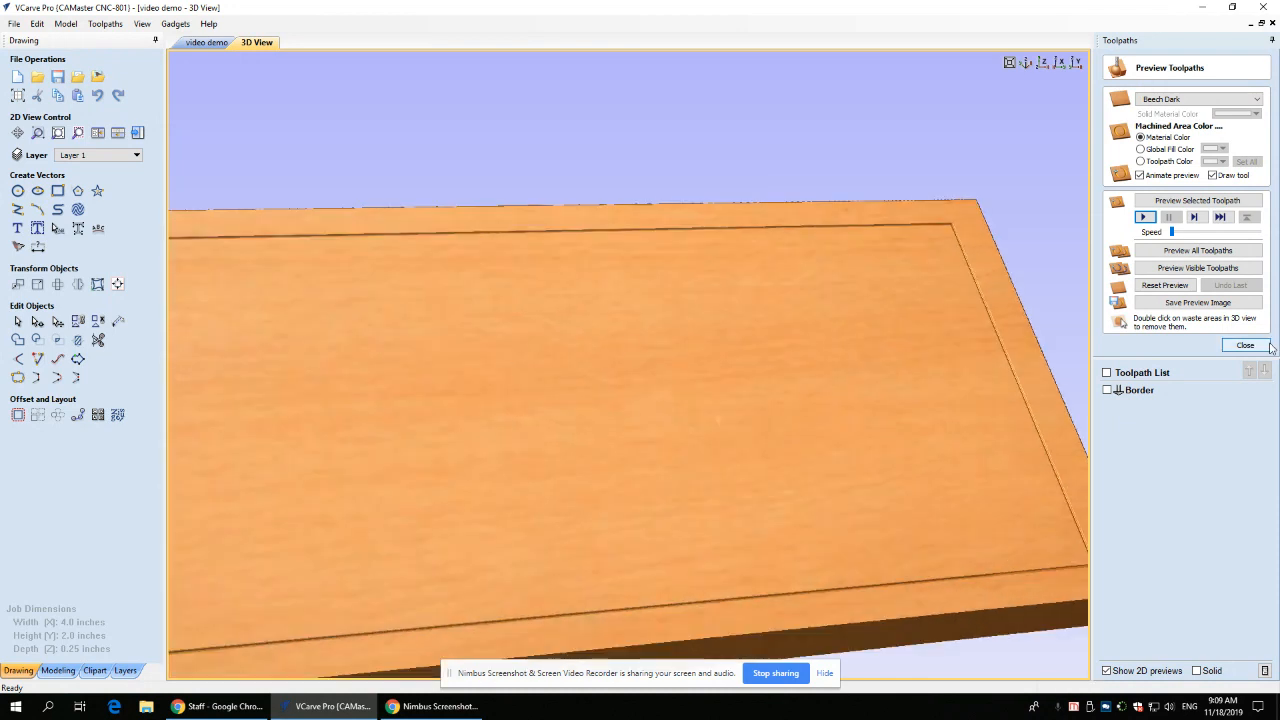
scroll(941, 264, up, 3)
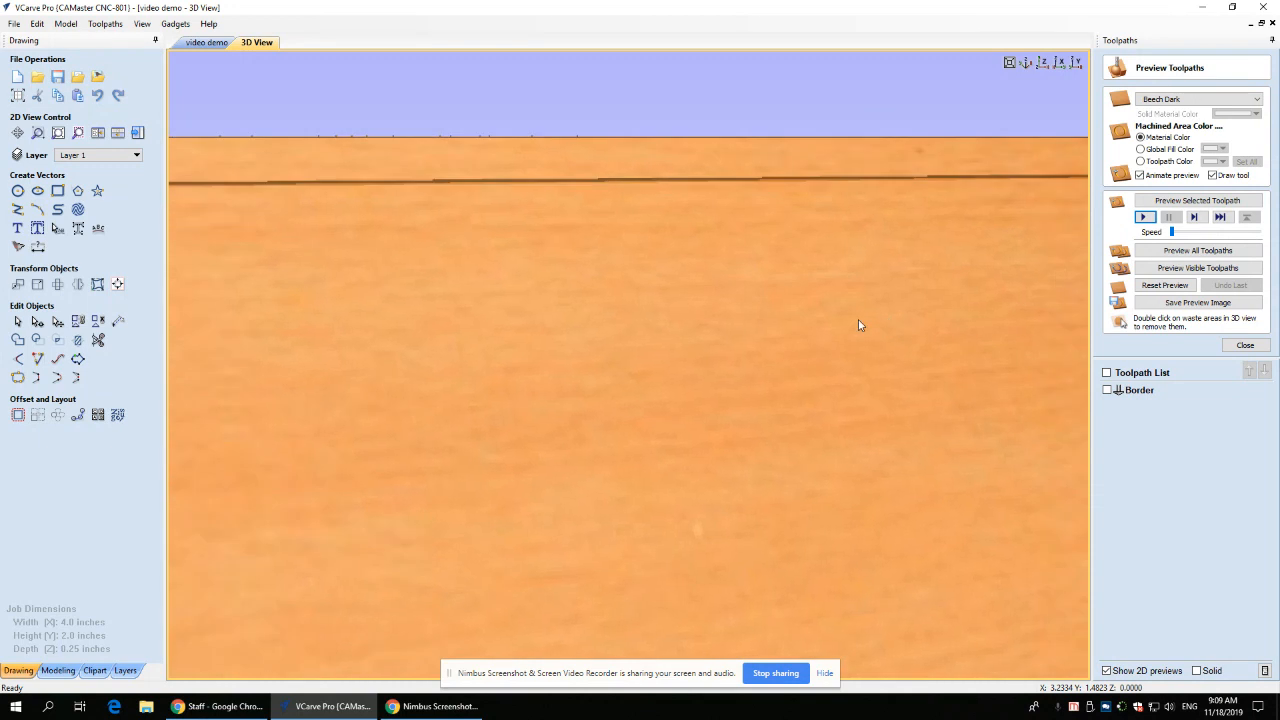
scroll(924, 315, down, 3)
scroll(831, 362, up, 3)
middle_drag(1000, 320, 565, 442)
scroll(920, 345, up, 1)
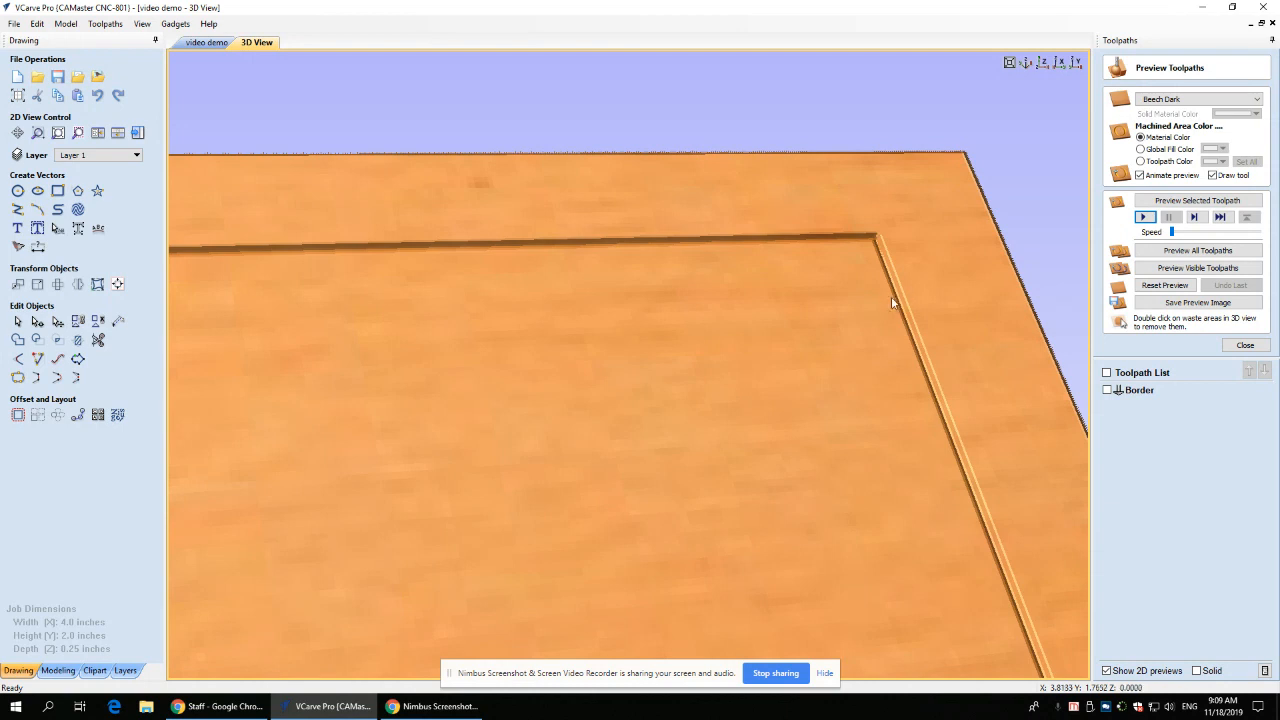
right_drag(897, 295, 1012, 226)
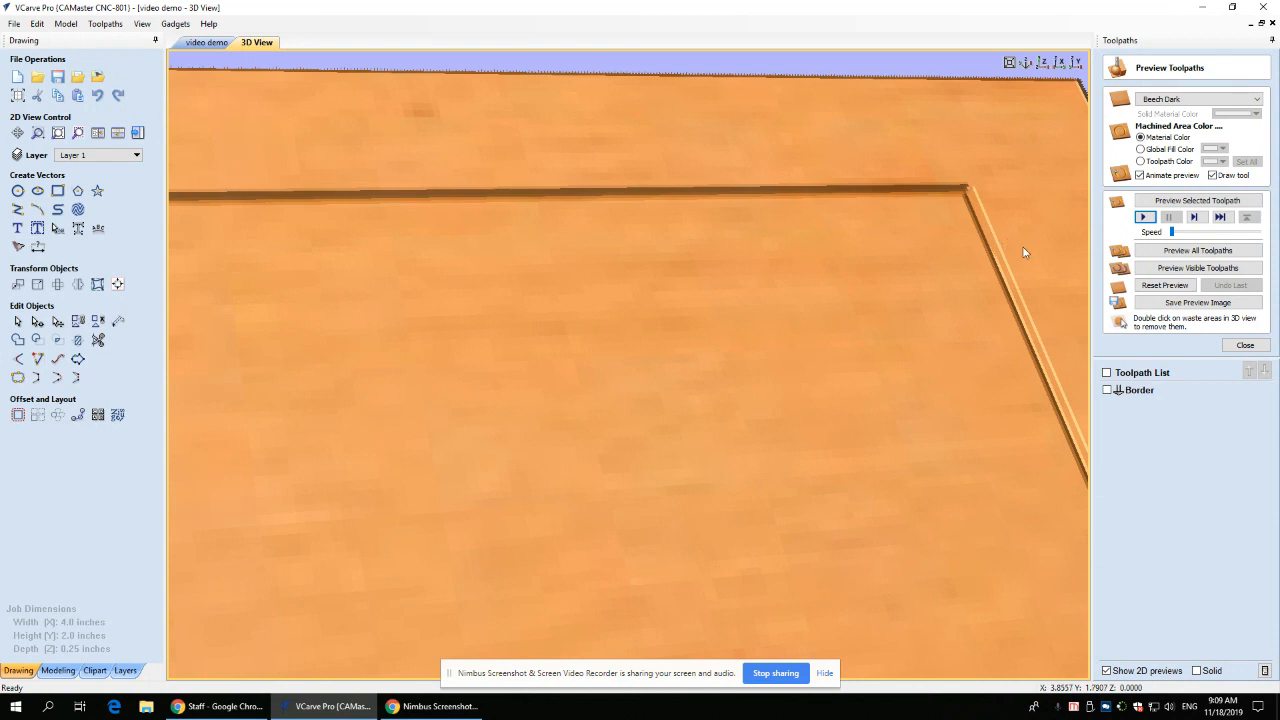
scroll(988, 225, down, 5)
scroll(806, 366, down, 5)
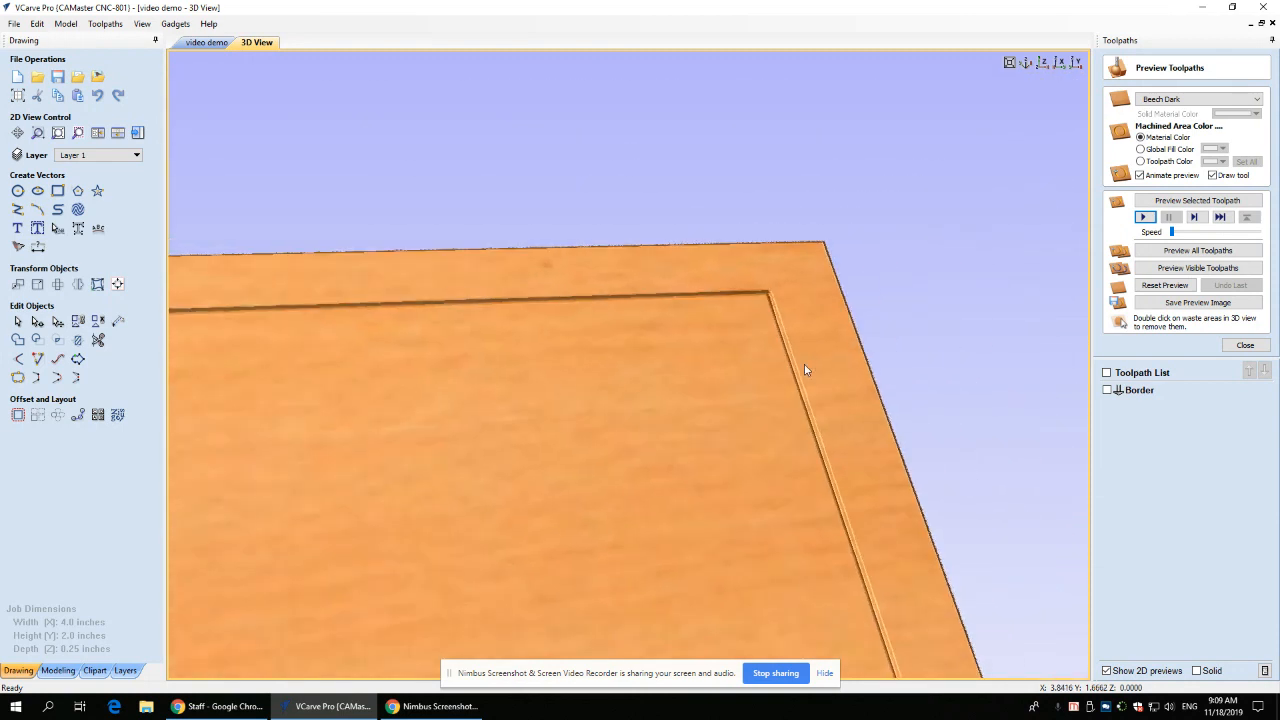
scroll(438, 472, down, 3)
drag(451, 463, 768, 387)
scroll(768, 387, up, 5)
scroll(823, 400, down, 6)
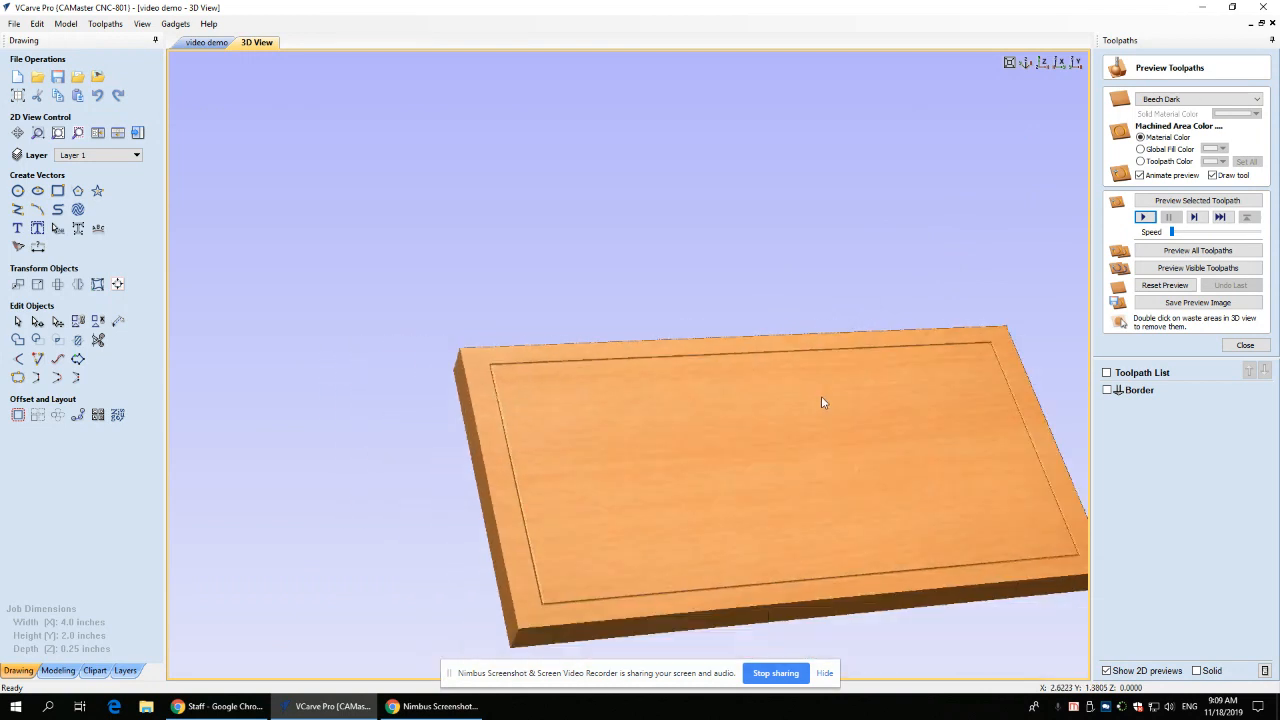
Step: Reset and replay the Border toolpath preview viewed from directly above, and save the job
click(1010, 63)
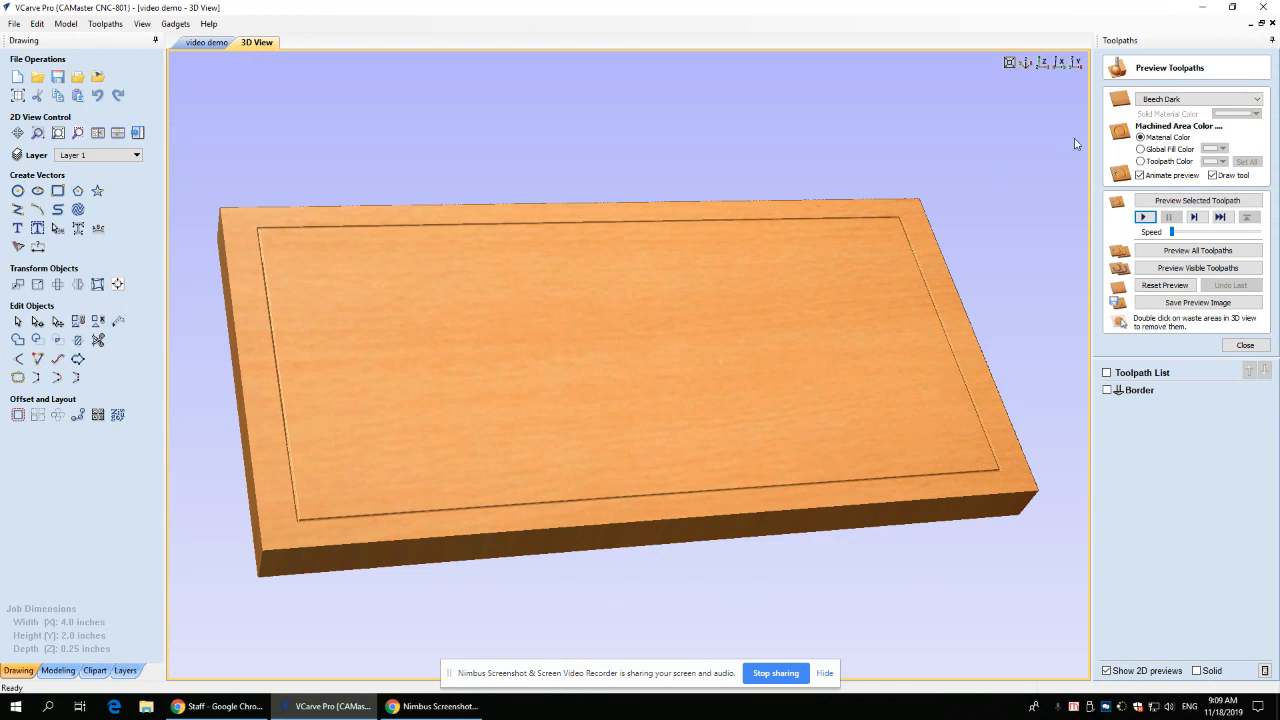
click(1041, 65)
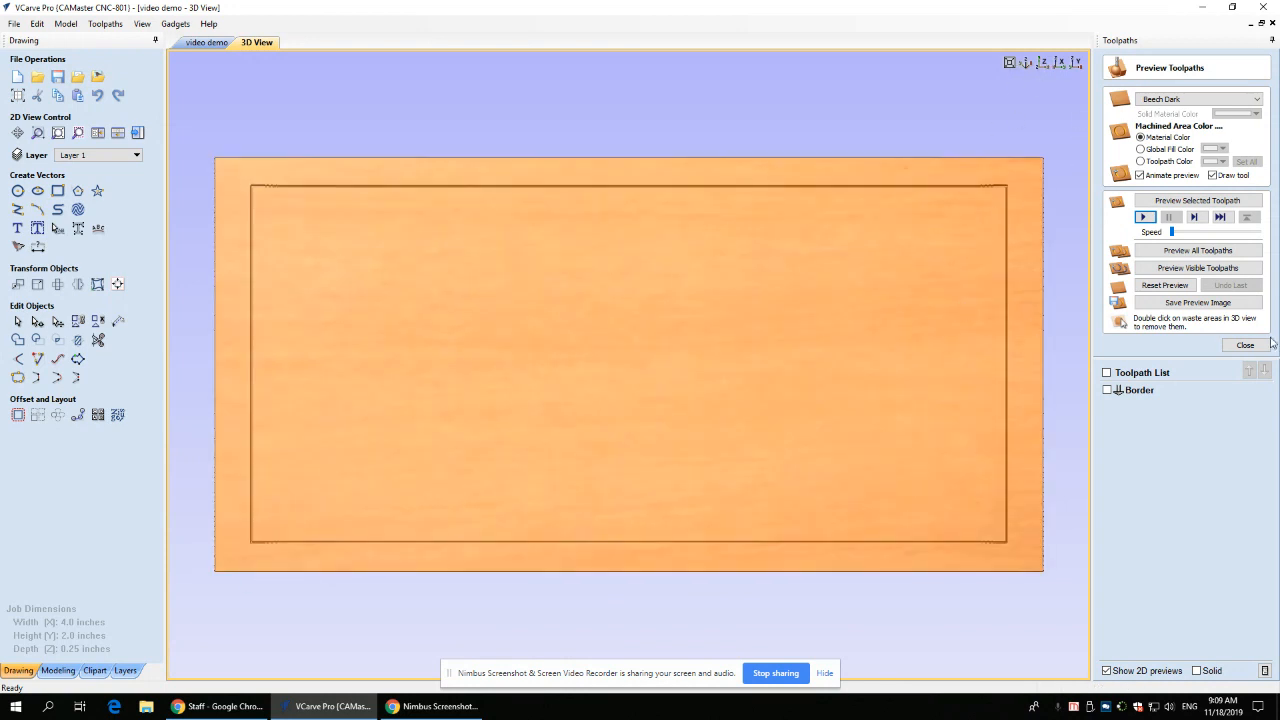
click(1165, 286)
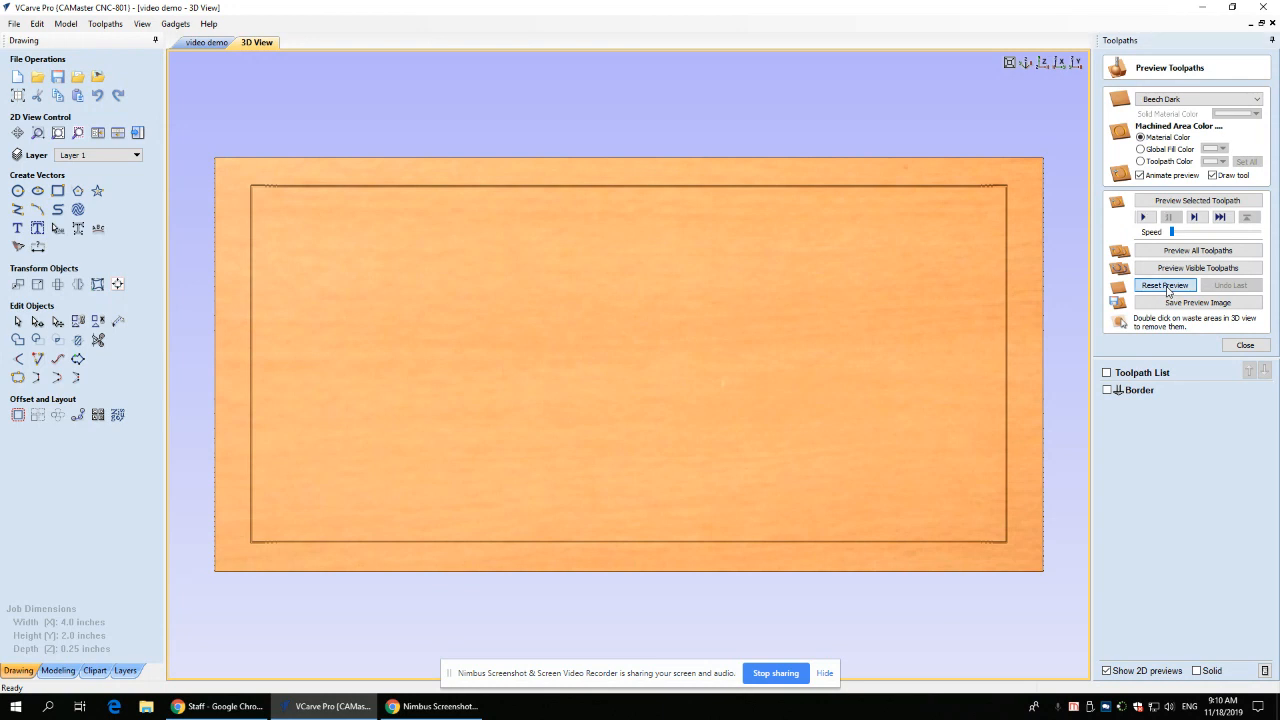
click(1146, 218)
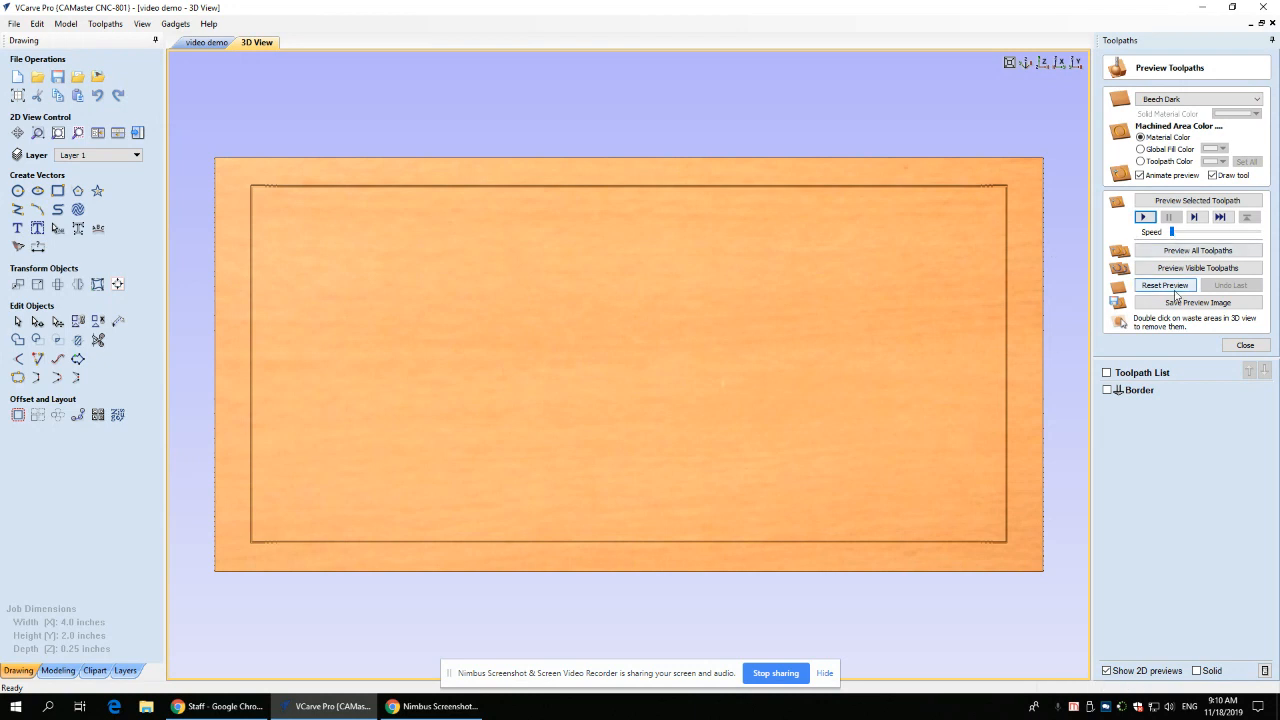
click(1240, 348)
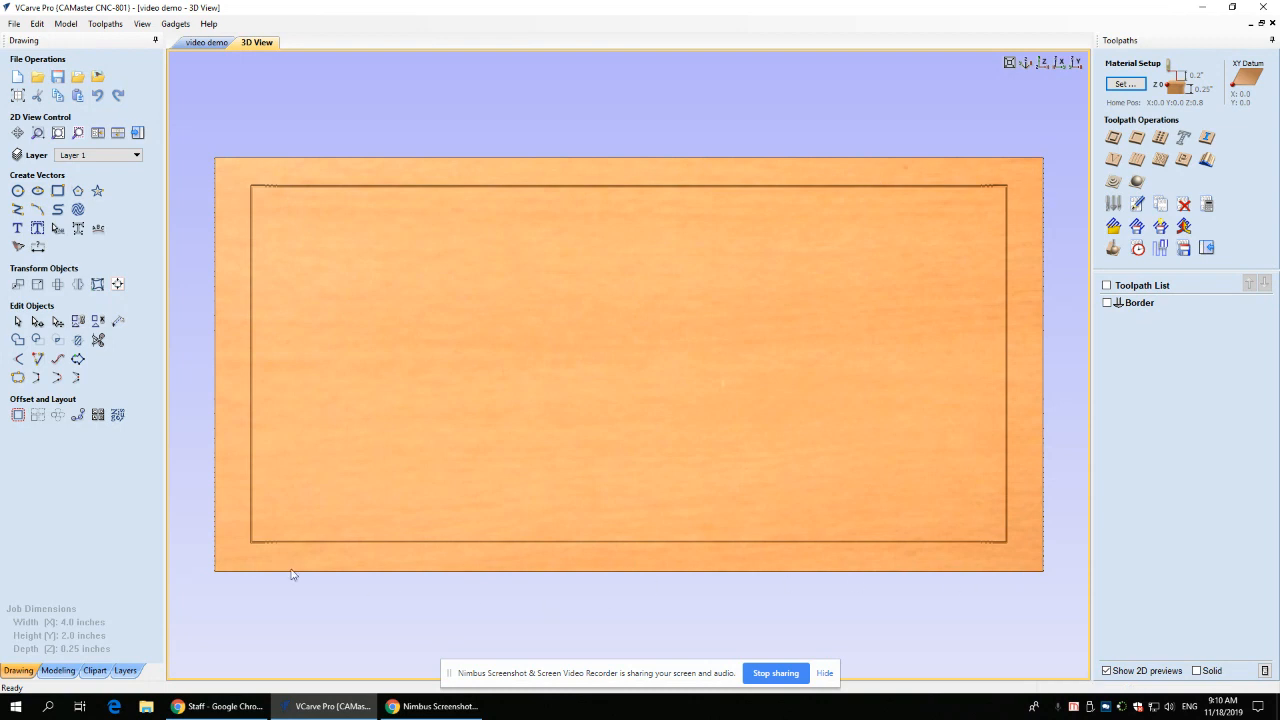
click(58, 79)
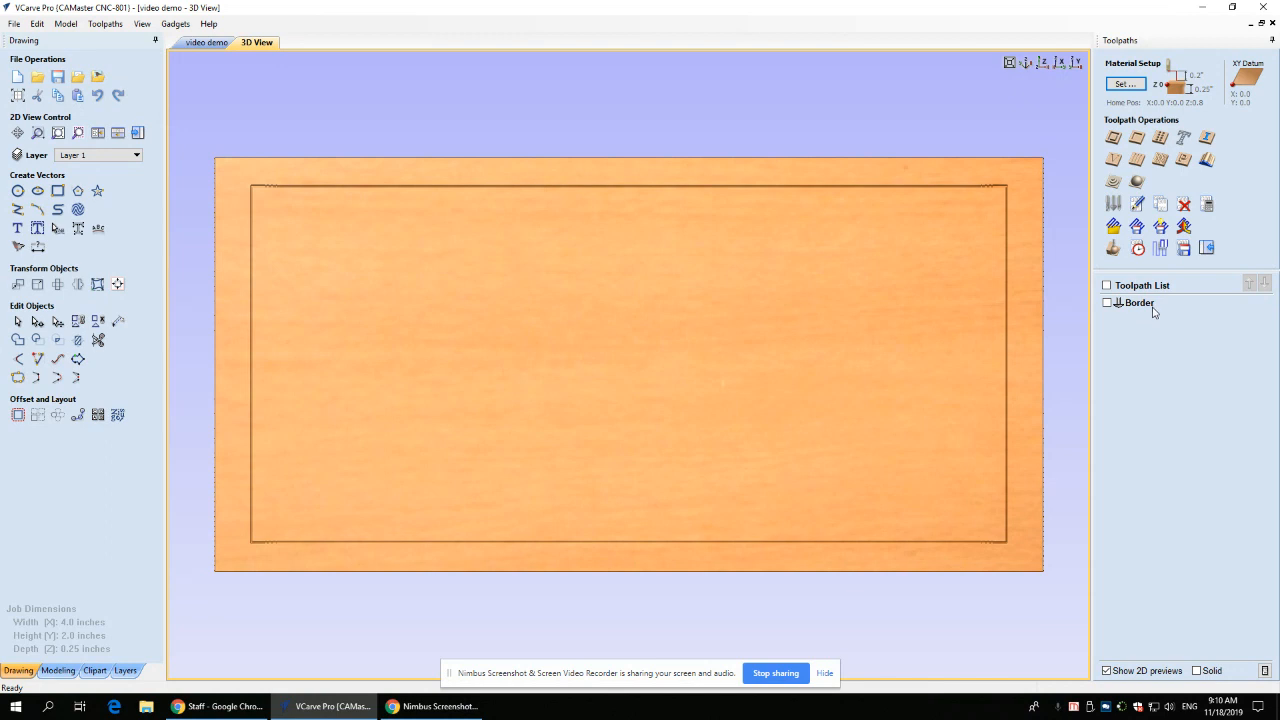
Step: Edit the Border profile toolpath to give it a deeper cut depth and recalculate it
click(1139, 303)
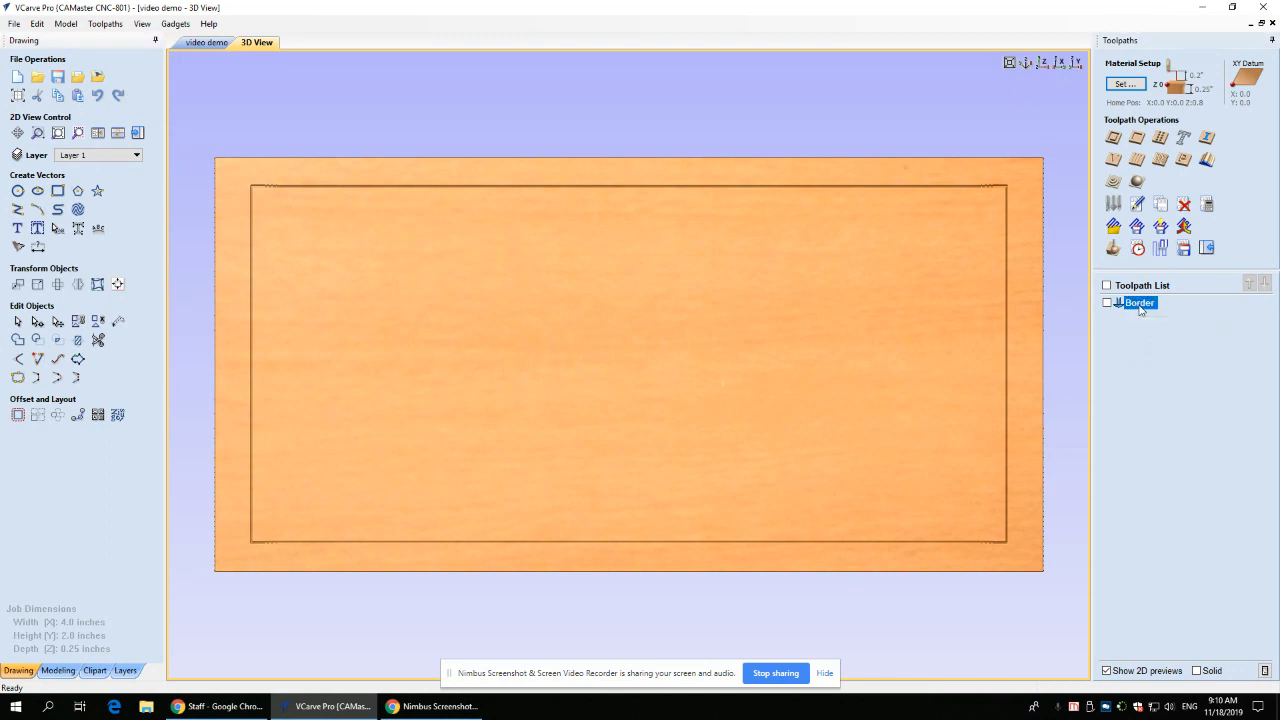
double_click(1139, 305)
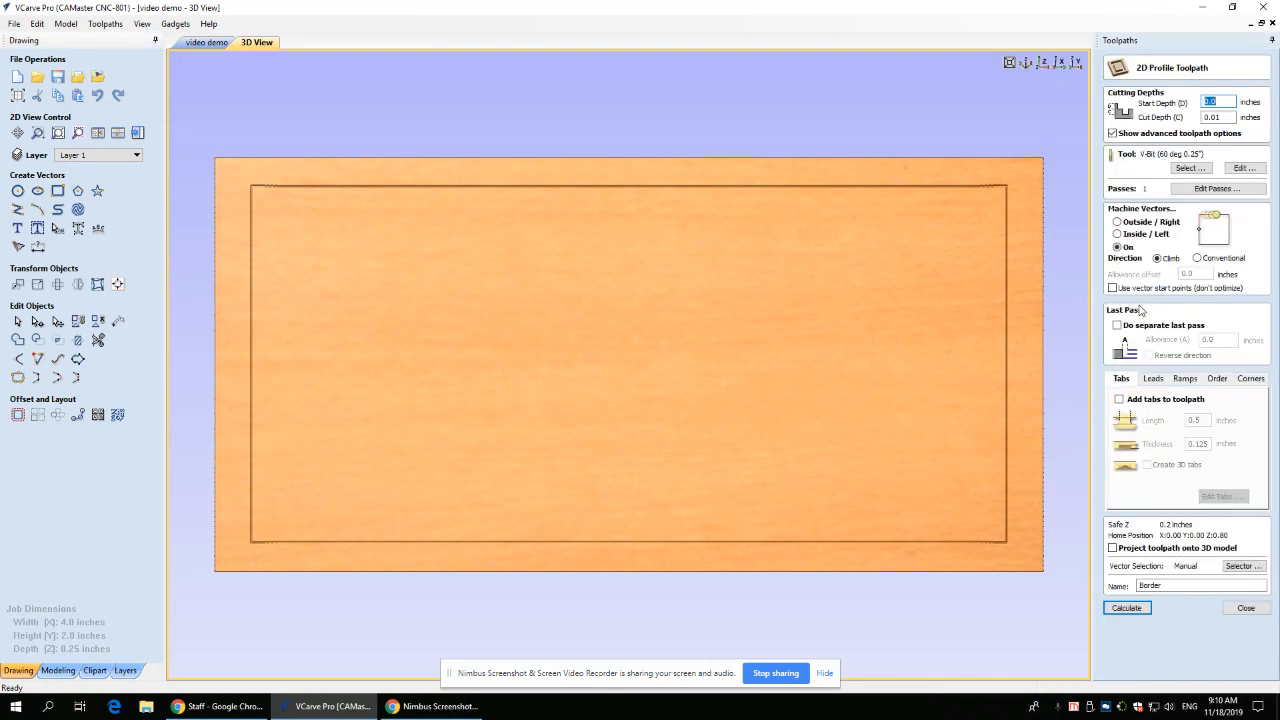
click(1234, 119)
click(1127, 608)
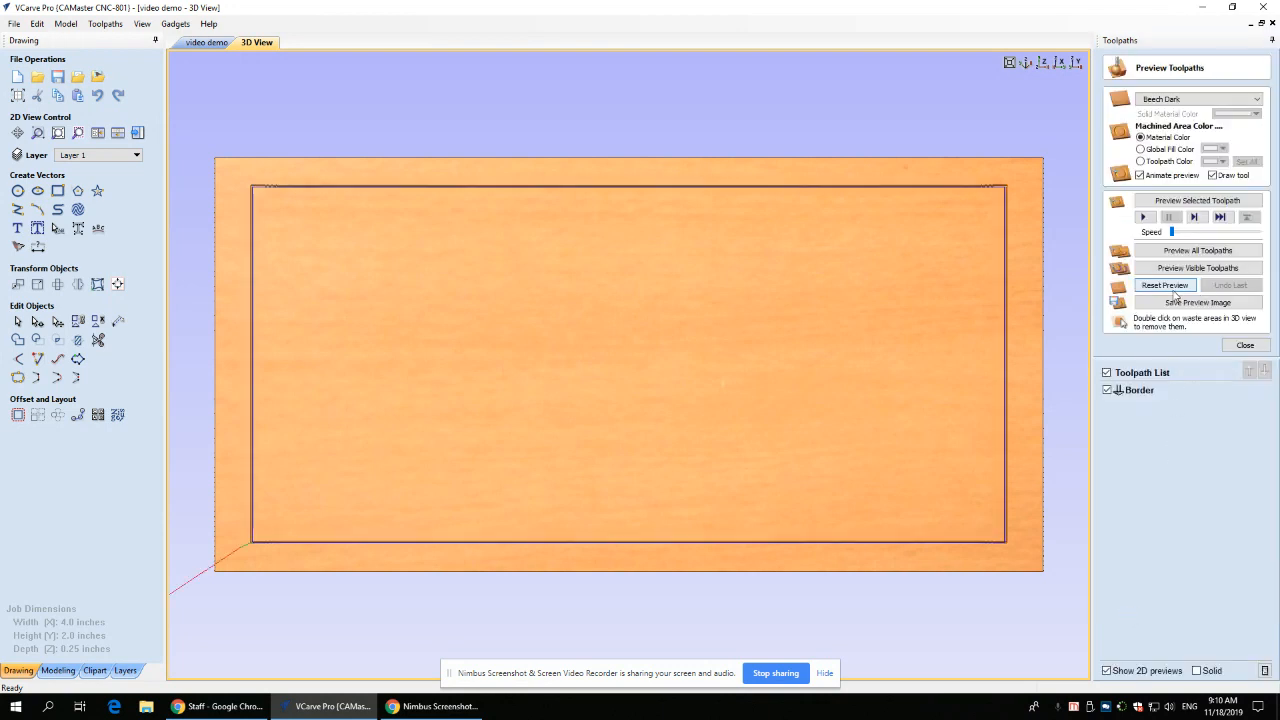
Step: Clear the previous material simulation and preview the recalculated, deeper Border toolpath
click(1166, 289)
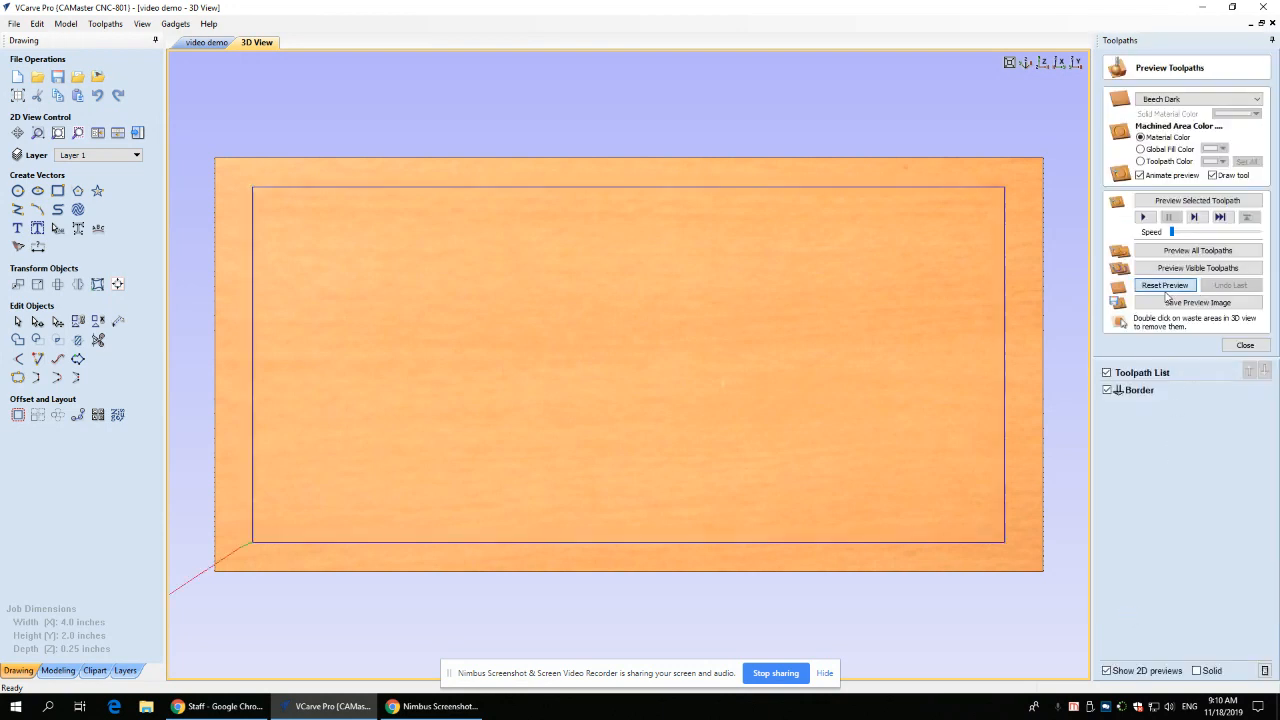
click(1143, 218)
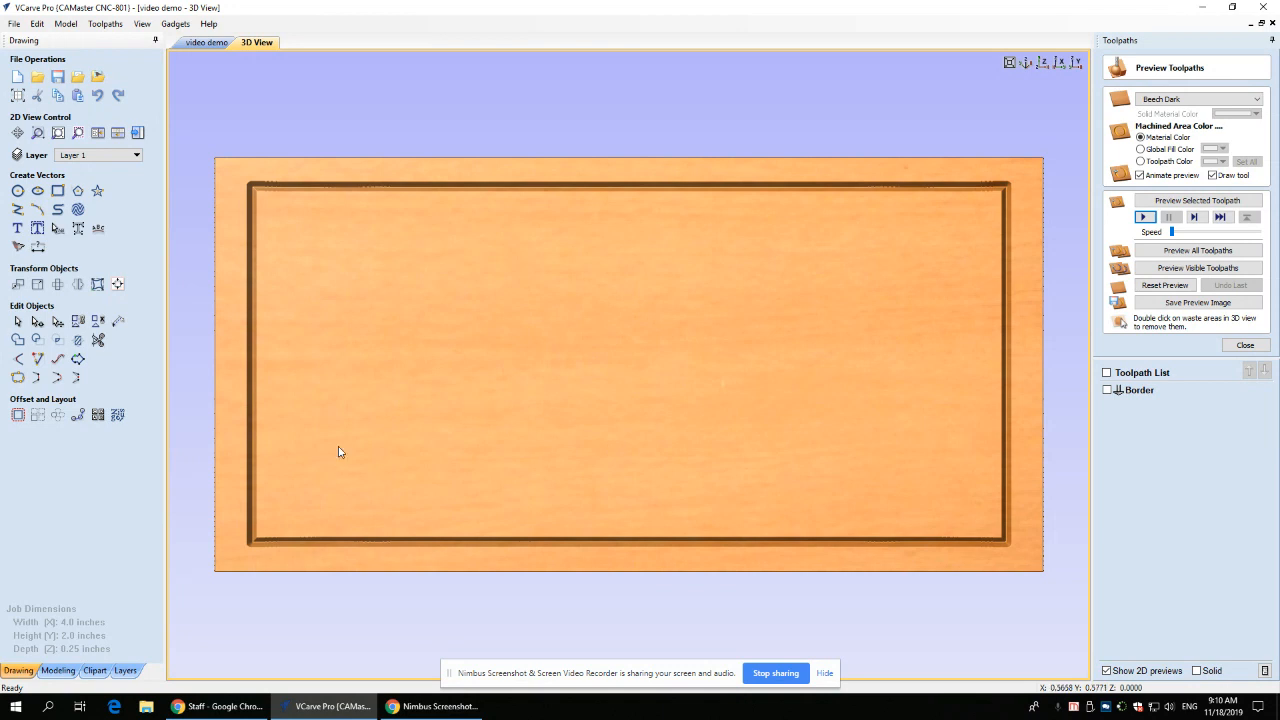
Step: Examine the deeper border groove and its corner from above and at an angle, and close the preview
scroll(314, 229, down, 3)
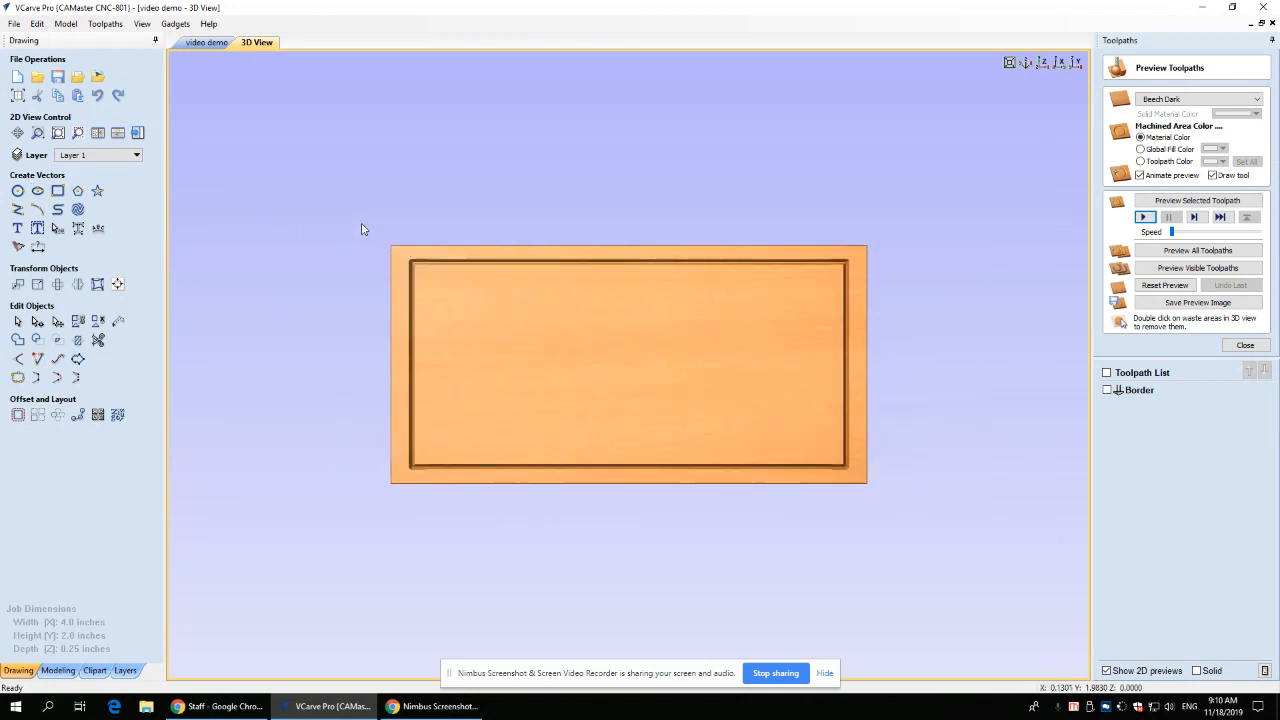
scroll(231, 223, up, 6)
scroll(997, 226, down, 3)
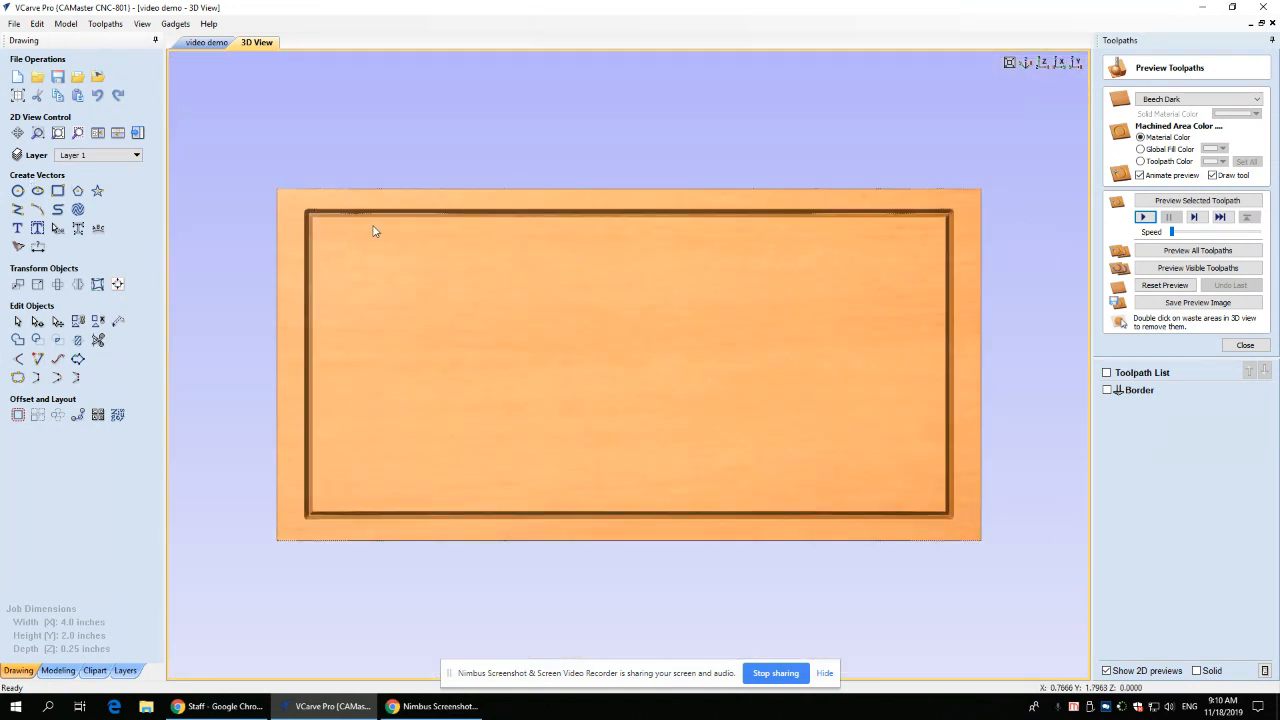
scroll(250, 213, up, 4)
middle_drag(249, 208, 768, 348)
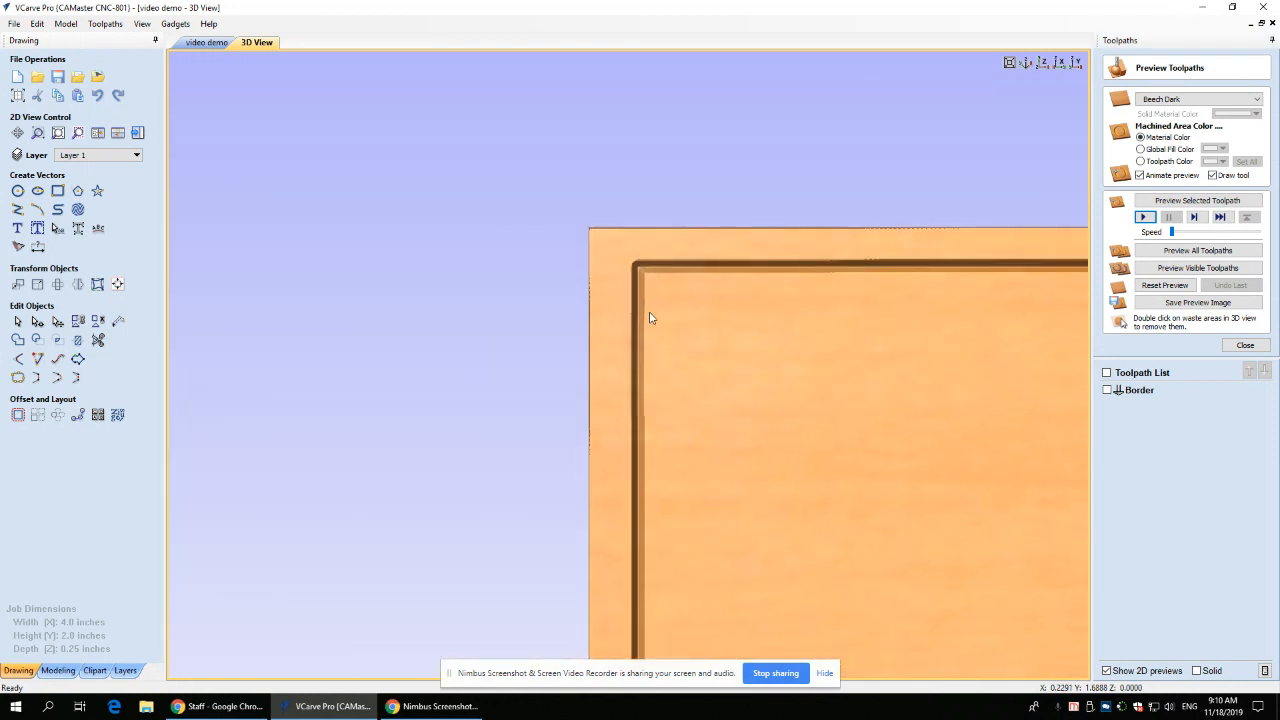
scroll(650, 370, up, 3)
drag(930, 554, 891, 371)
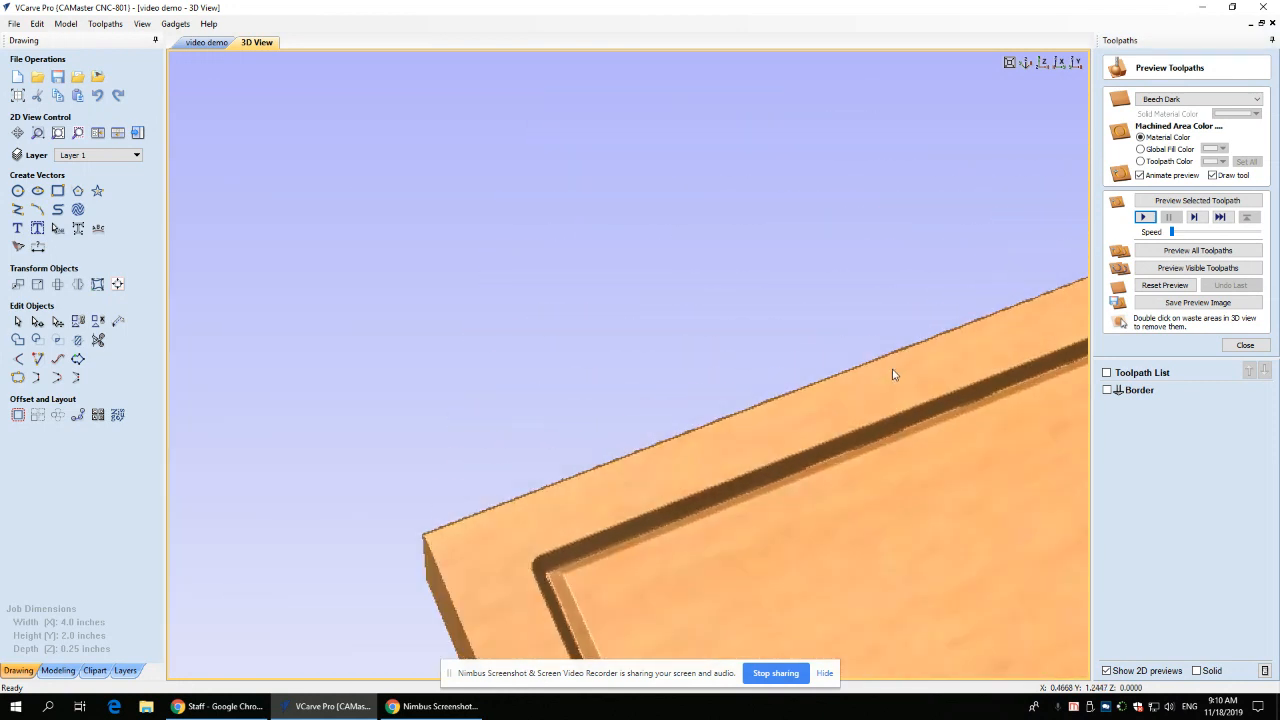
drag(757, 500, 568, 577)
scroll(628, 536, down, 2)
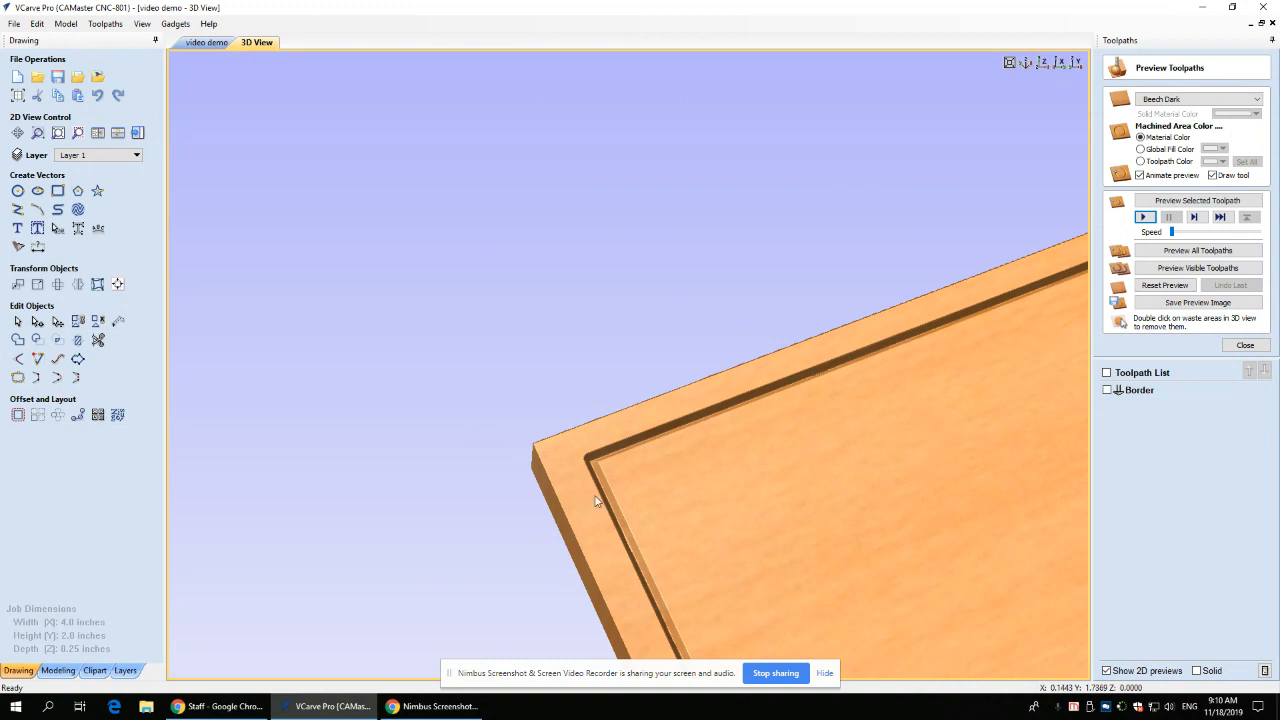
scroll(591, 471, up, 2)
drag(575, 542, 586, 572)
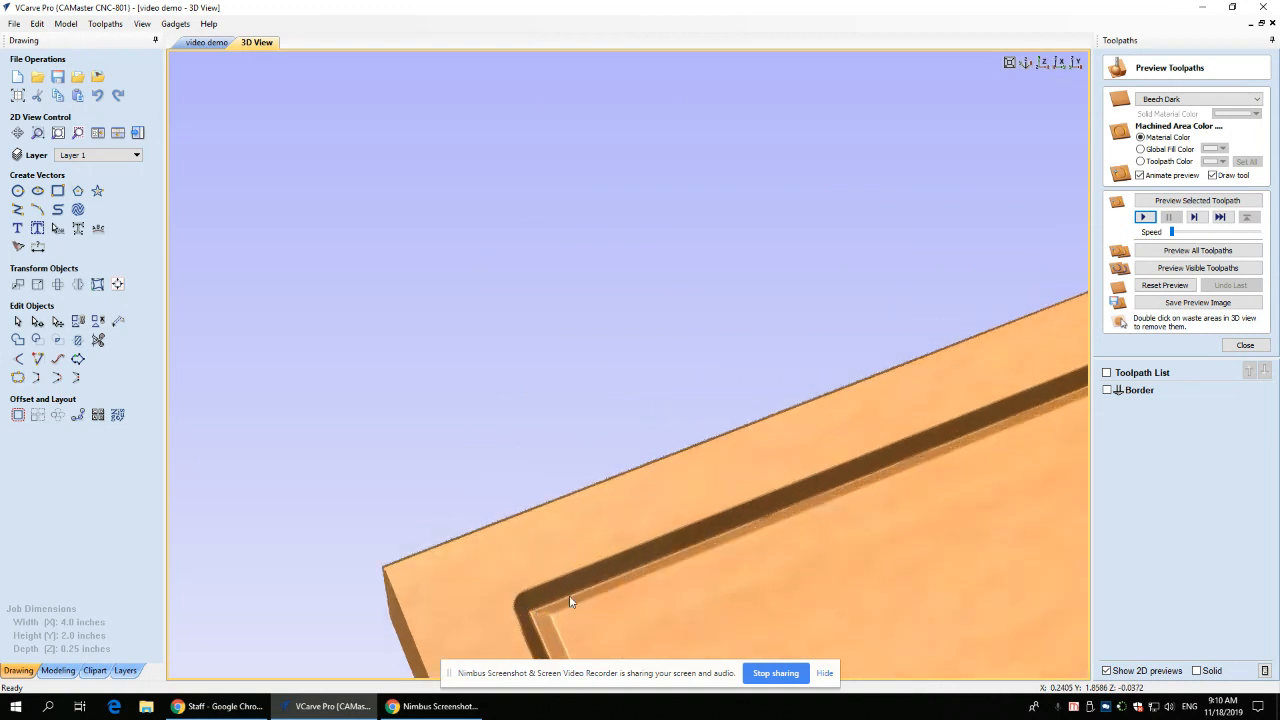
drag(731, 557, 760, 603)
scroll(760, 603, down, 5)
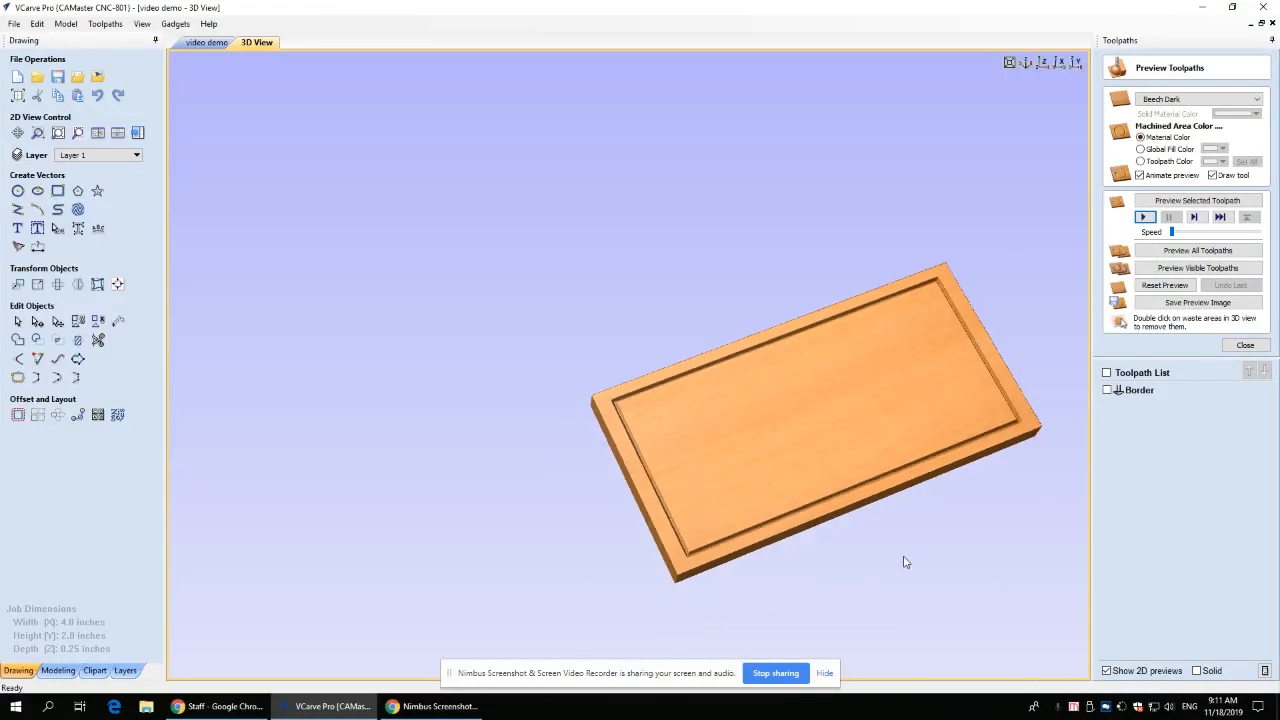
click(1242, 345)
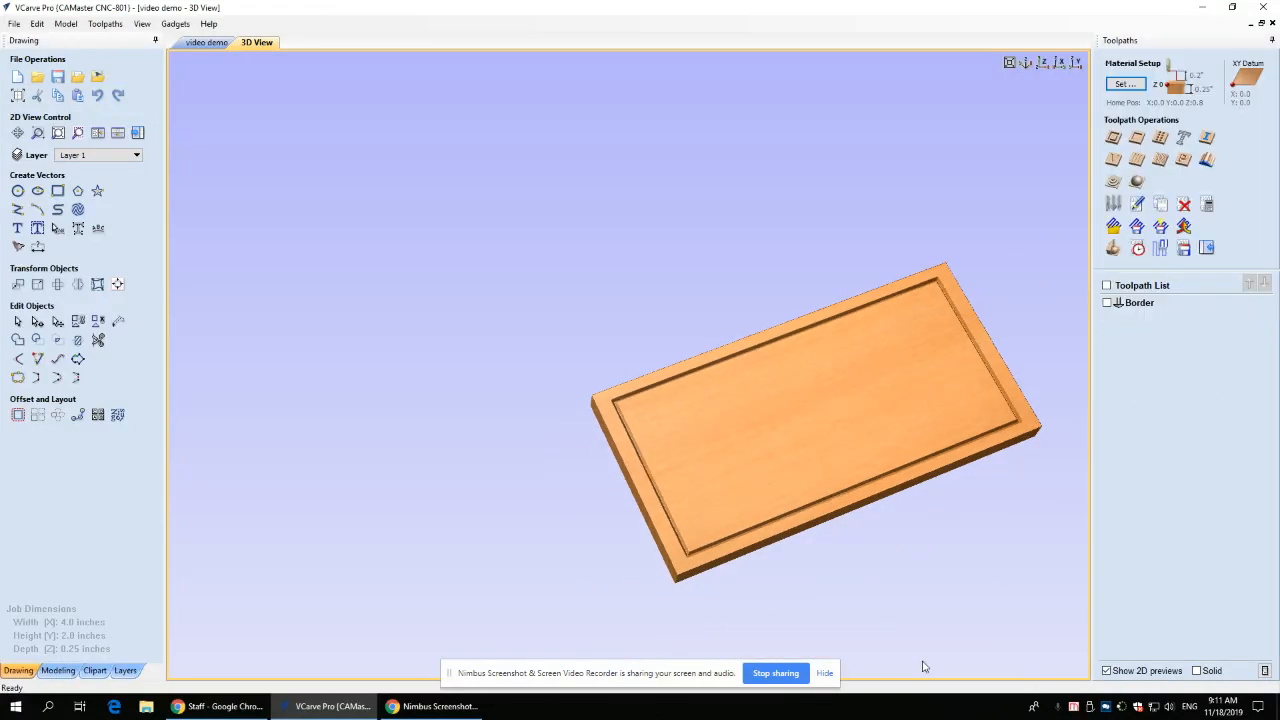